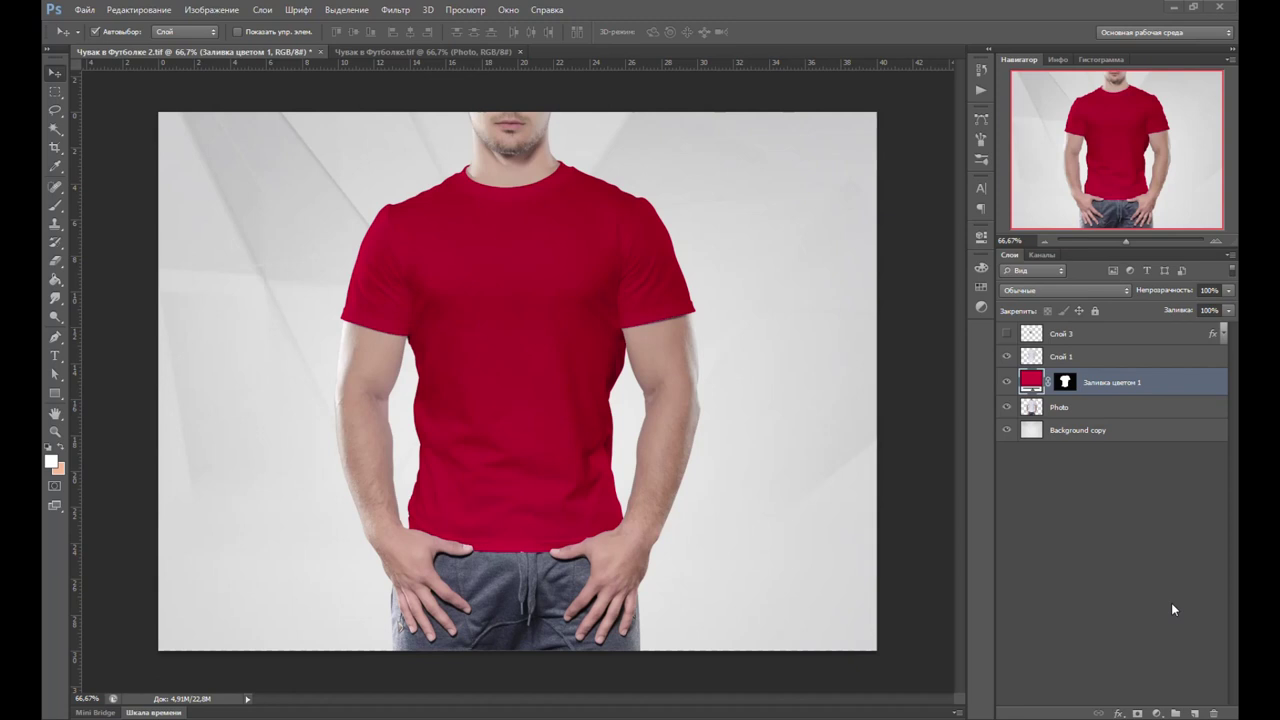
Shift the shirt fill layer's hue slider from red toward purple.
double_click(1031, 382)
drag(1000, 425, 1017, 370)
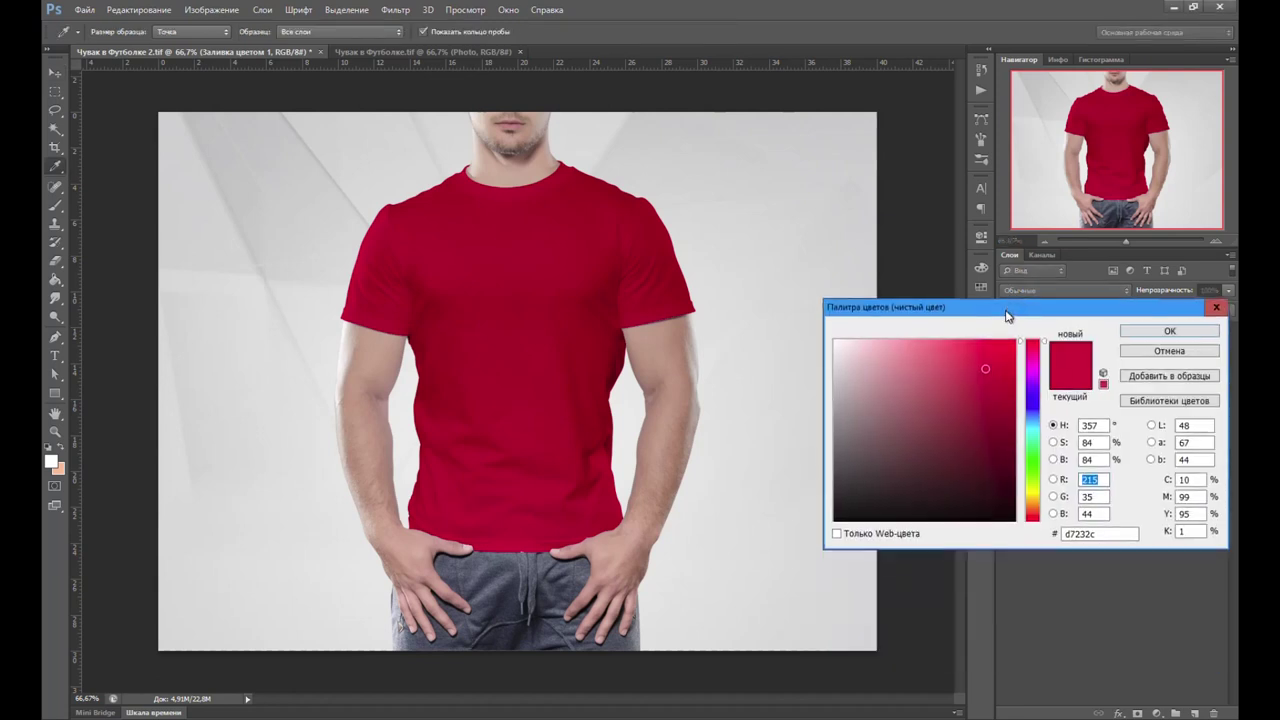
drag(1038, 425, 1045, 591)
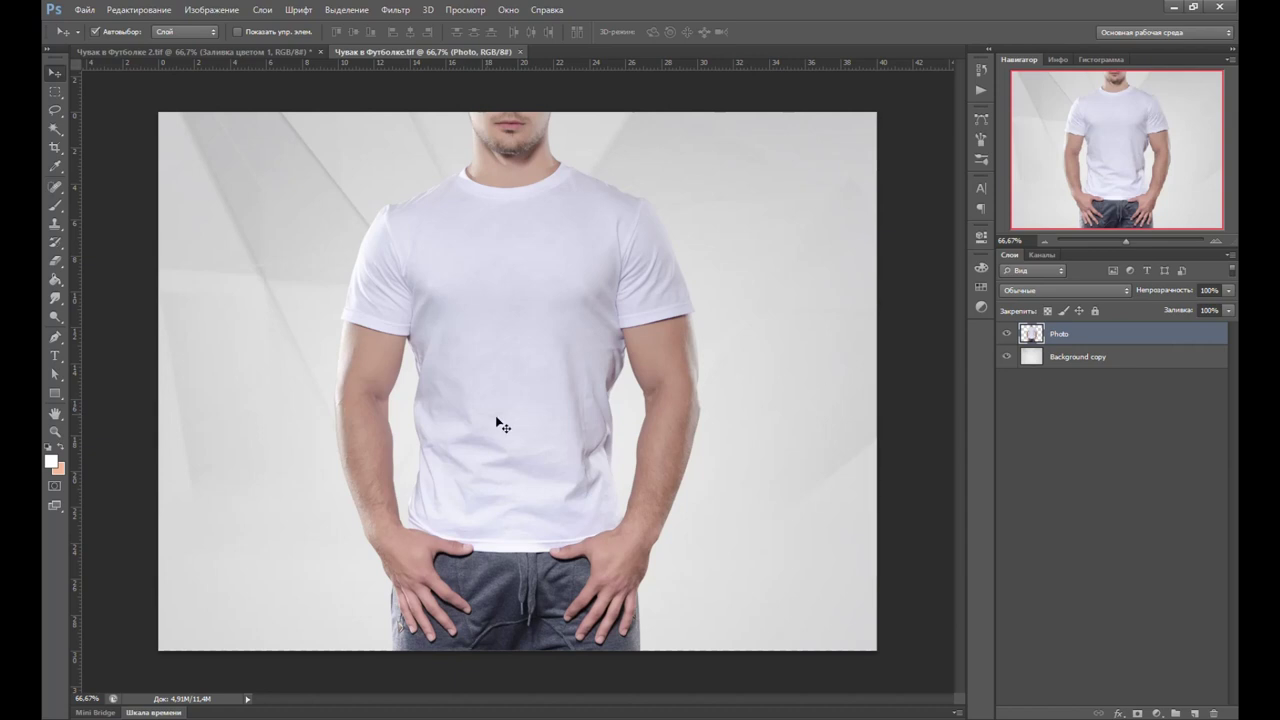
Toggle the Background copy and Photo layers' visibility to inspect the grey backdrop.
click(1007, 356)
click(1007, 356)
click(1007, 333)
click(1007, 333)
Drag the Photo layer about 22 px left so the model sits centred on the backdrop.
mouse_move(590, 360)
mouse_down()
mouse_move(729, 357)
mouse_move(431, 375)
mouse_move(548, 357)
mouse_up()
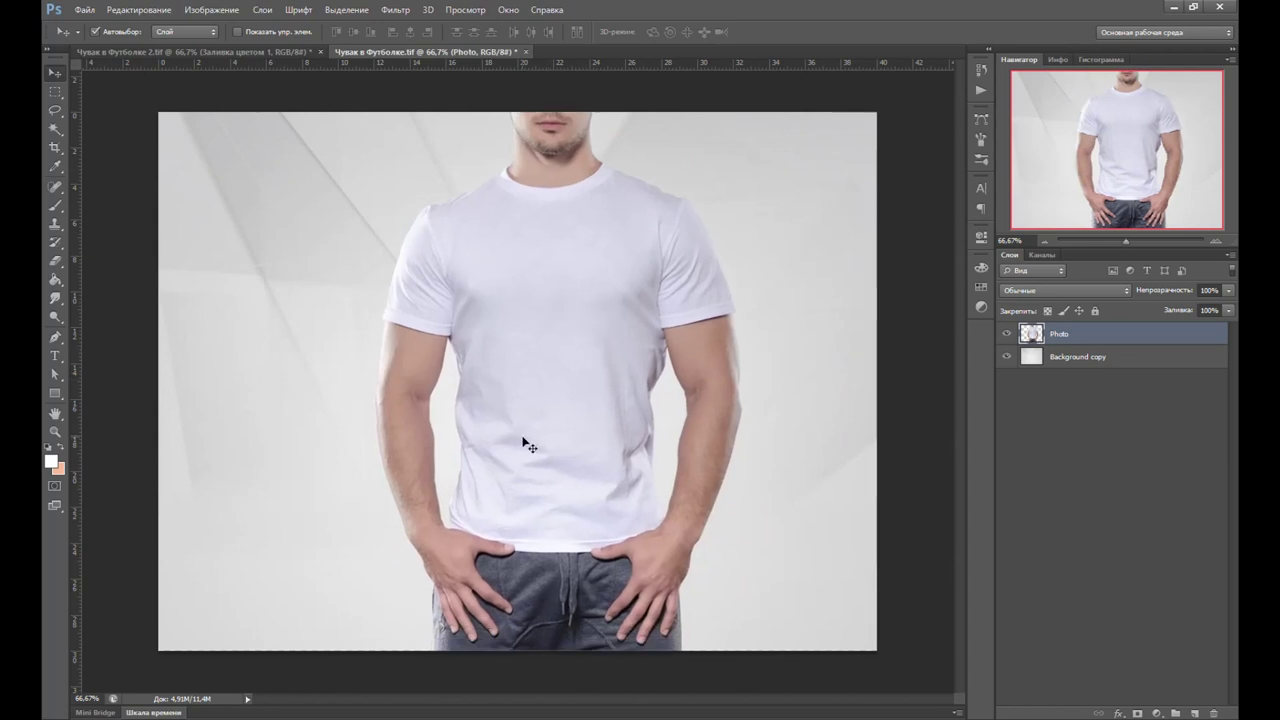
drag(529, 443, 502, 436)
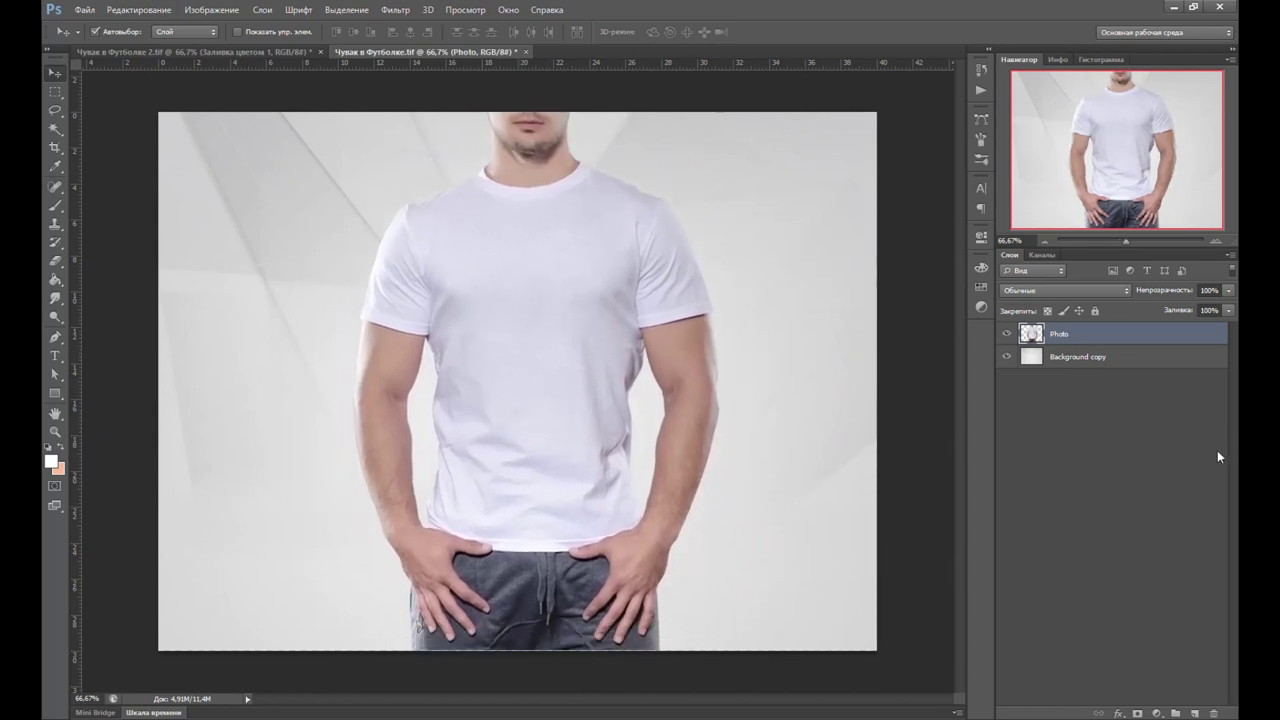
drag(617, 485, 592, 466)
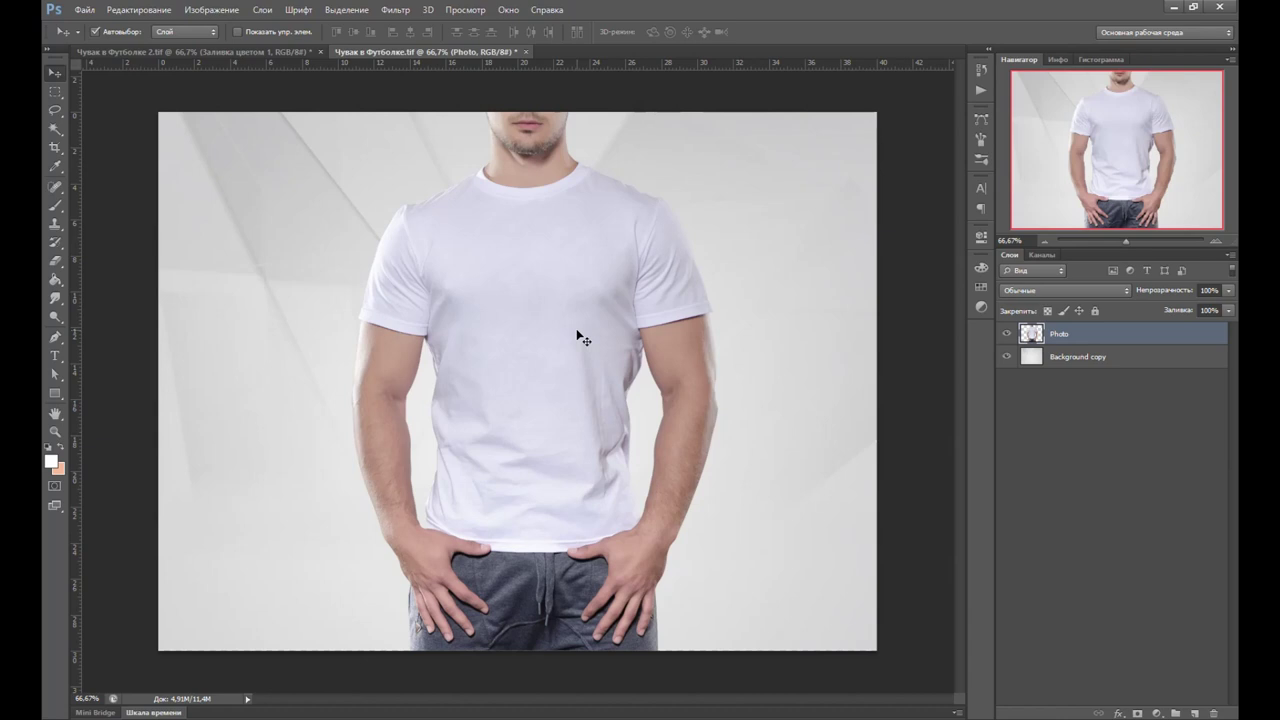
key(w)
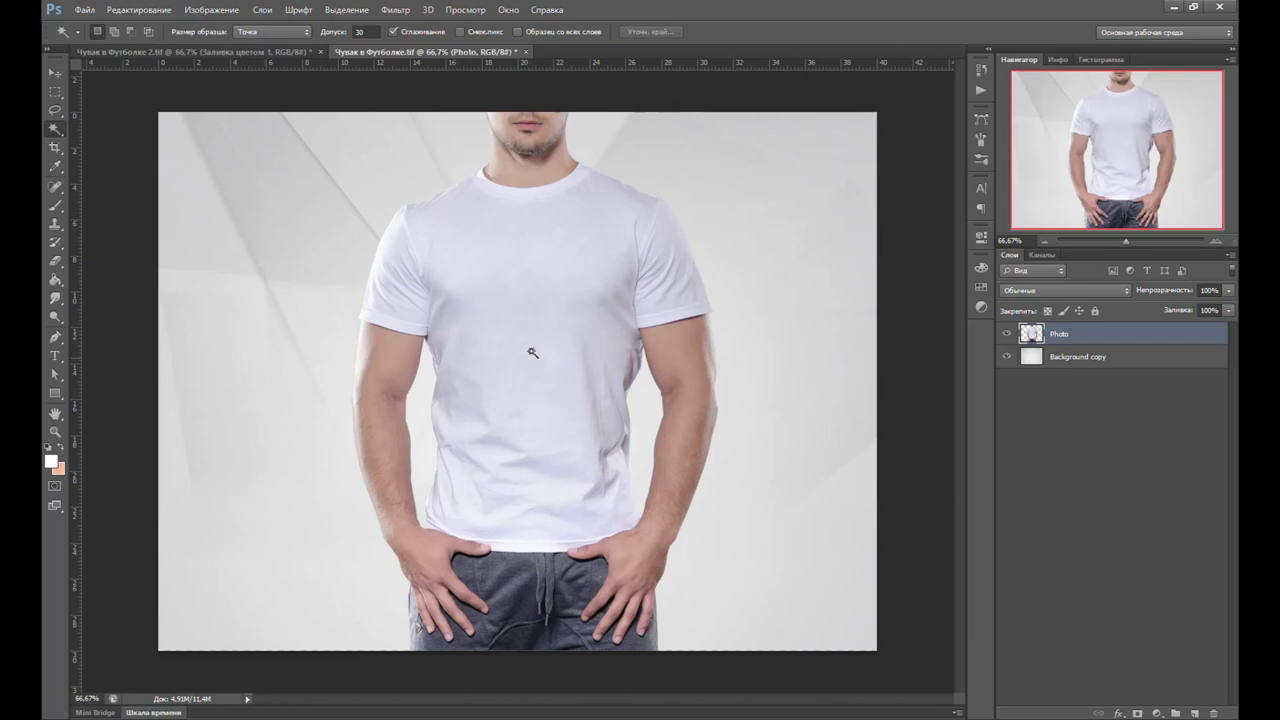
Quick-select the white T-shirt from collar to hem, adding the left sleeve's outer edge.
right_click(55, 129)
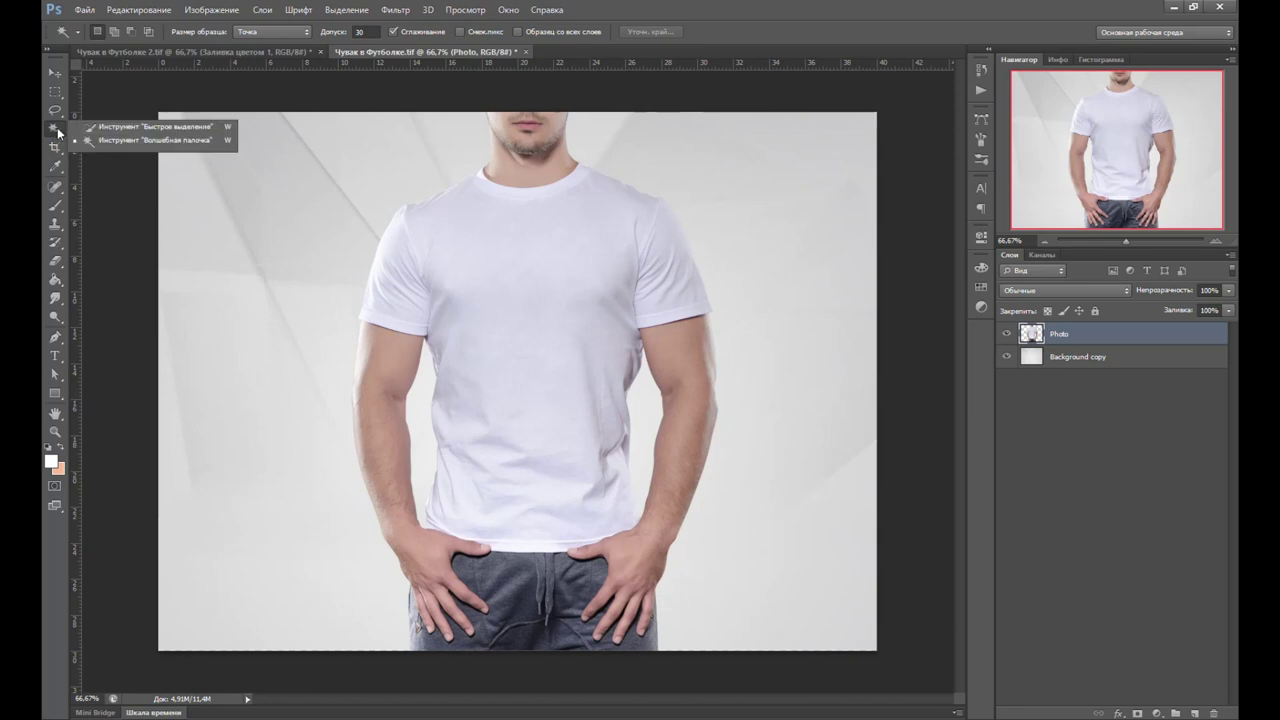
click(94, 129)
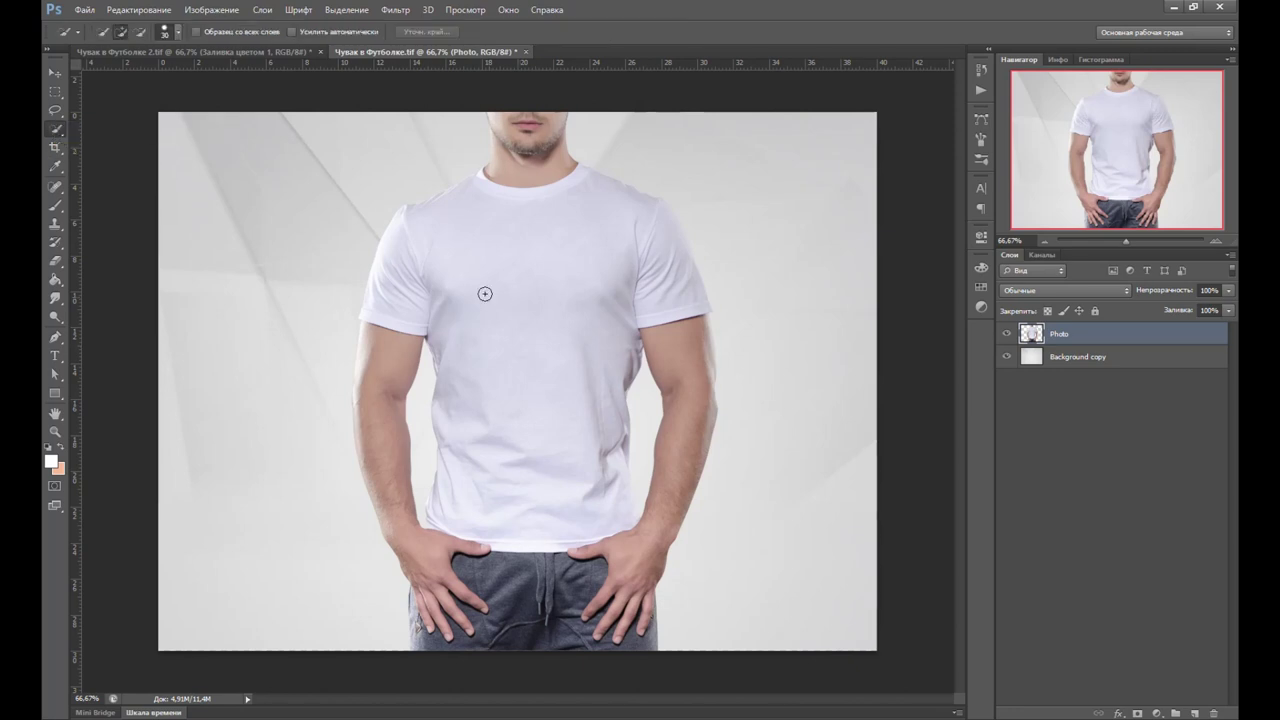
click(531, 265)
drag(571, 291, 591, 294)
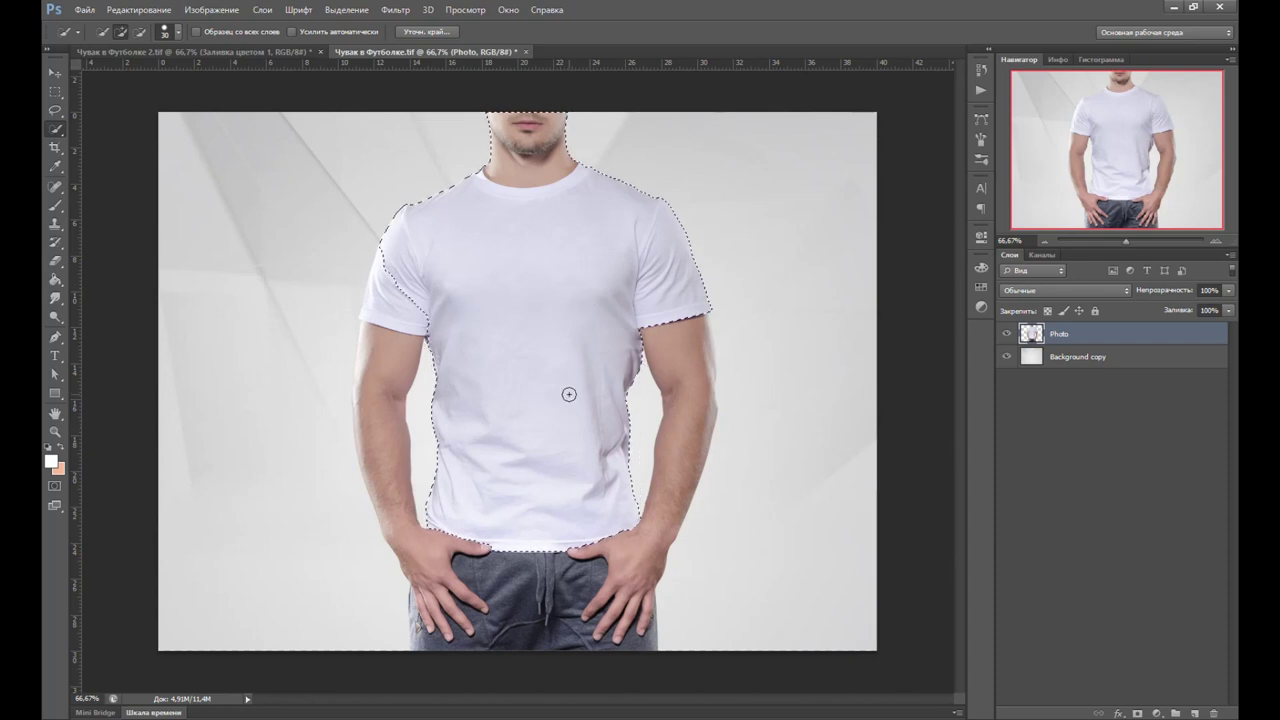
drag(400, 300, 380, 281)
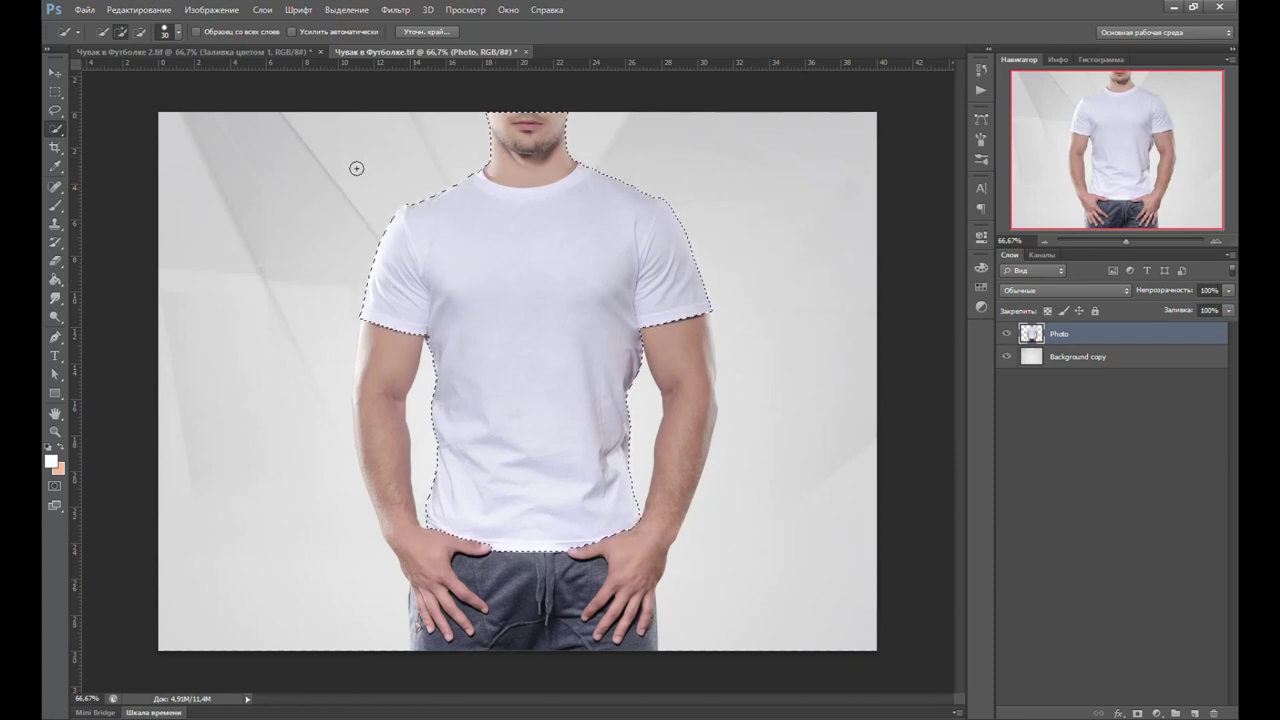
click(55, 110)
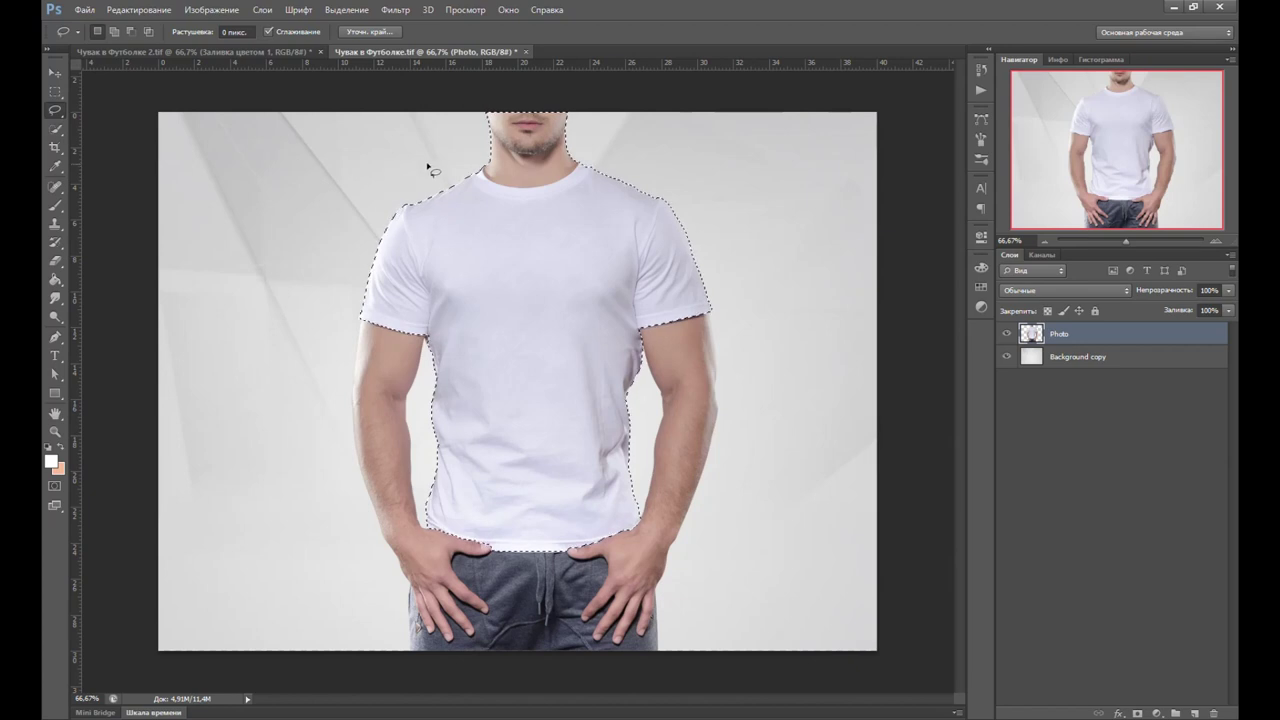
Zoom in and subtract freehand Lasso loops around the neck from the selection.
scroll(428, 168, up, 5)
scroll(486, 157, up, 3)
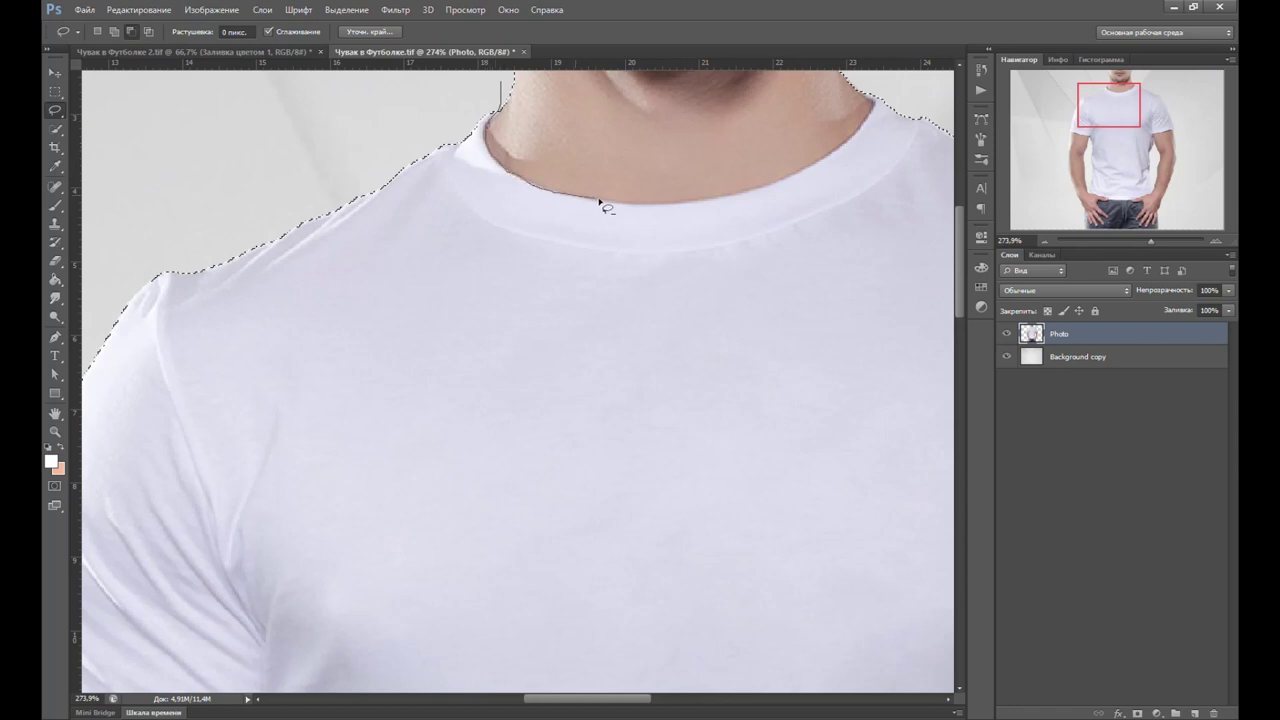
drag(672, 208, 590, 72)
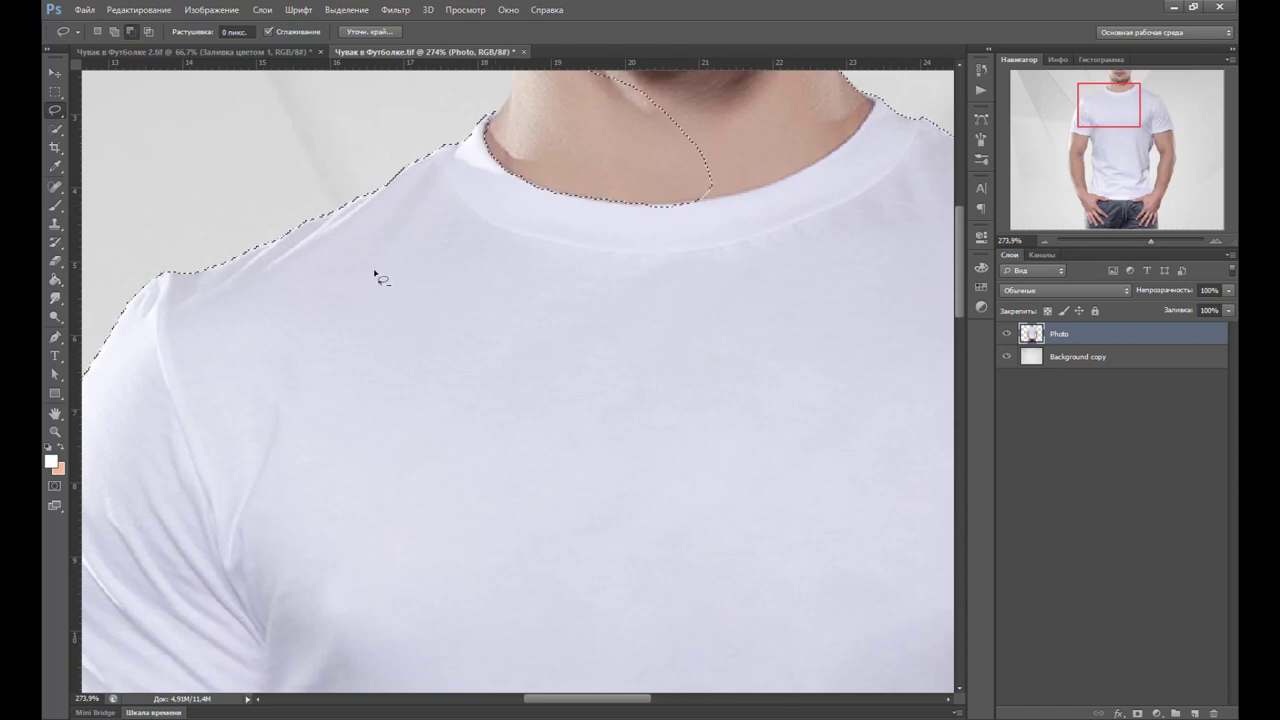
drag(583, 171, 625, 193)
drag(828, 106, 835, 112)
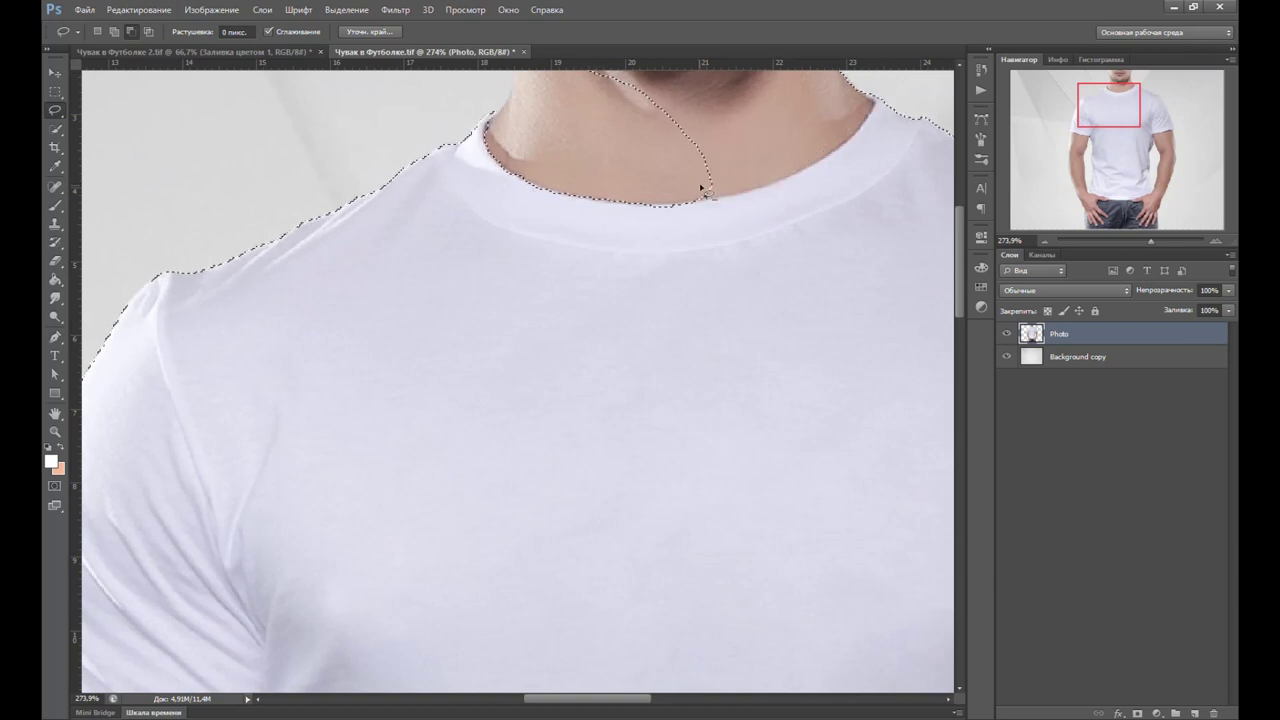
mouse_move(699, 188)
mouse_down()
mouse_move(654, 183)
mouse_move(663, 190)
mouse_up()
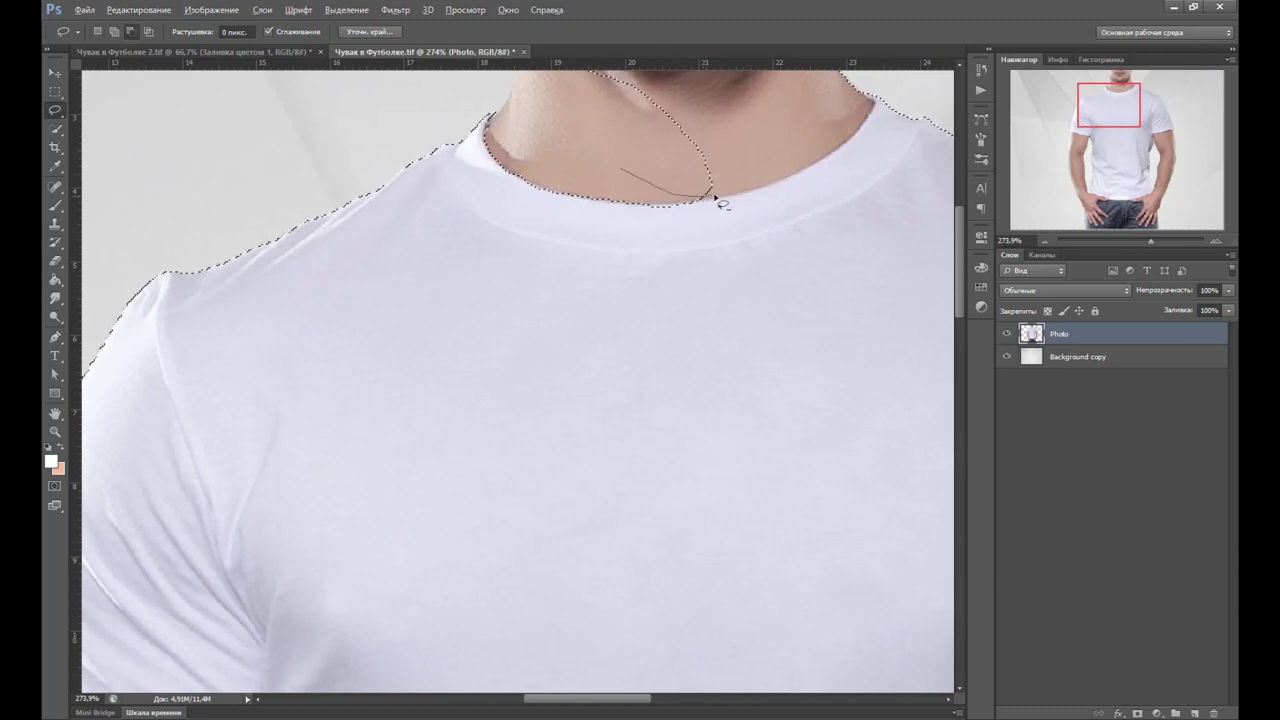
drag(778, 155, 660, 100)
Subtract the neck with a Polygonal Lasso outline following the collar line.
right_click(54, 110)
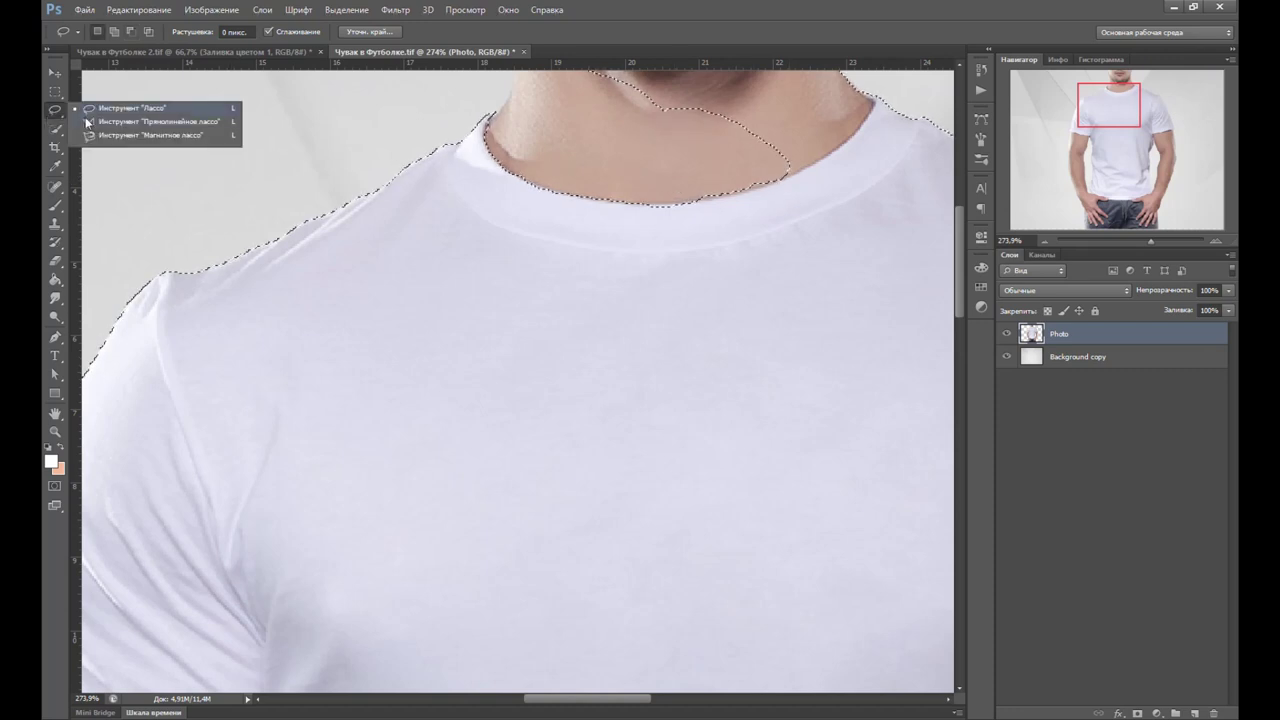
click(87, 121)
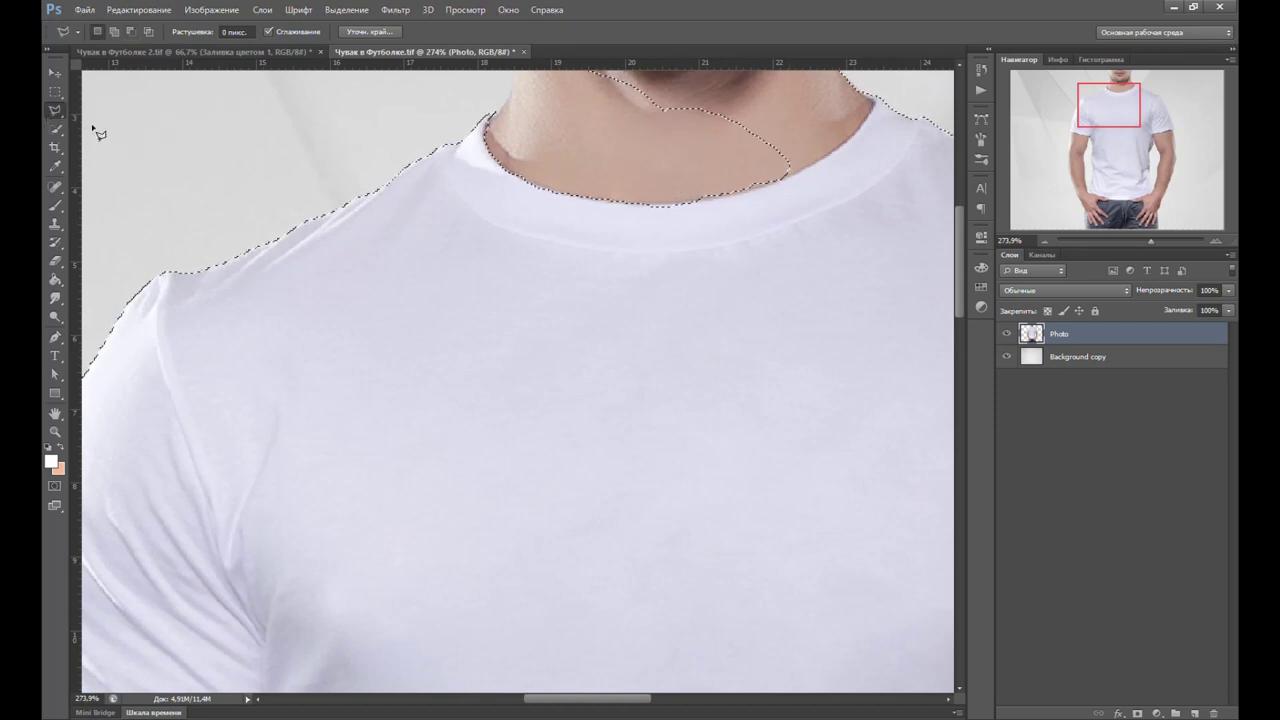
click(612, 158)
click(650, 200)
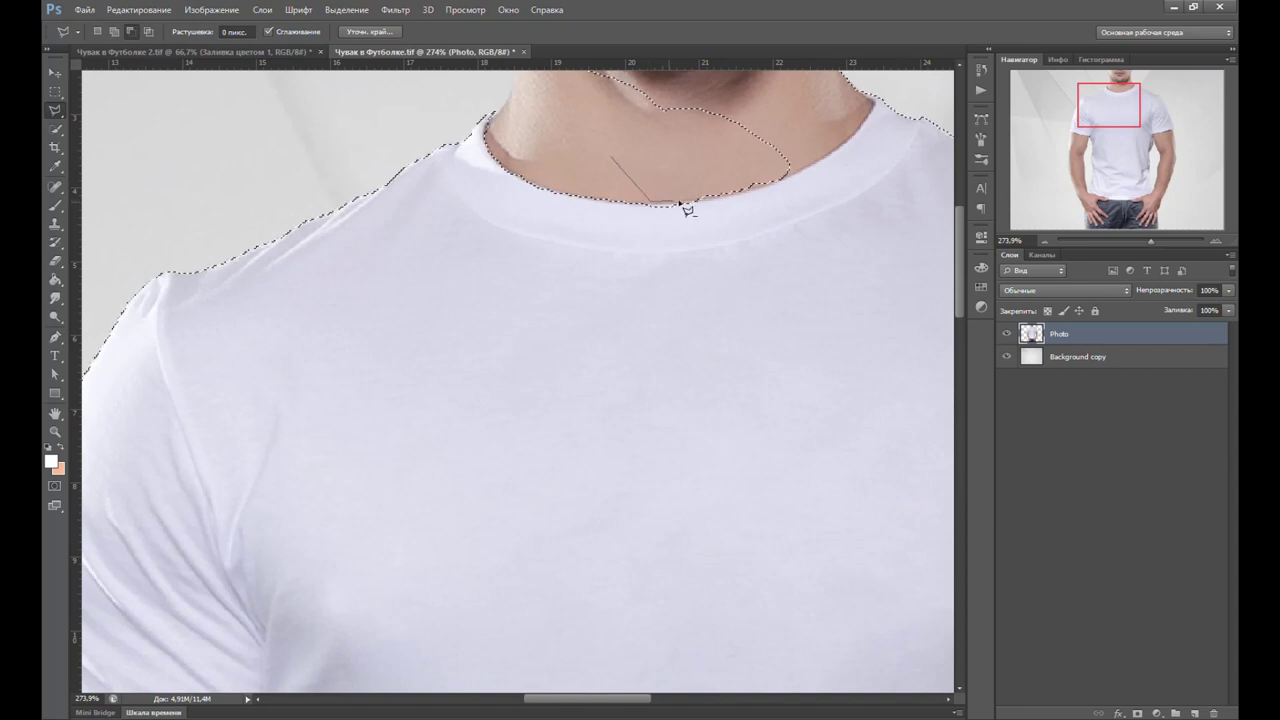
click(700, 201)
click(776, 192)
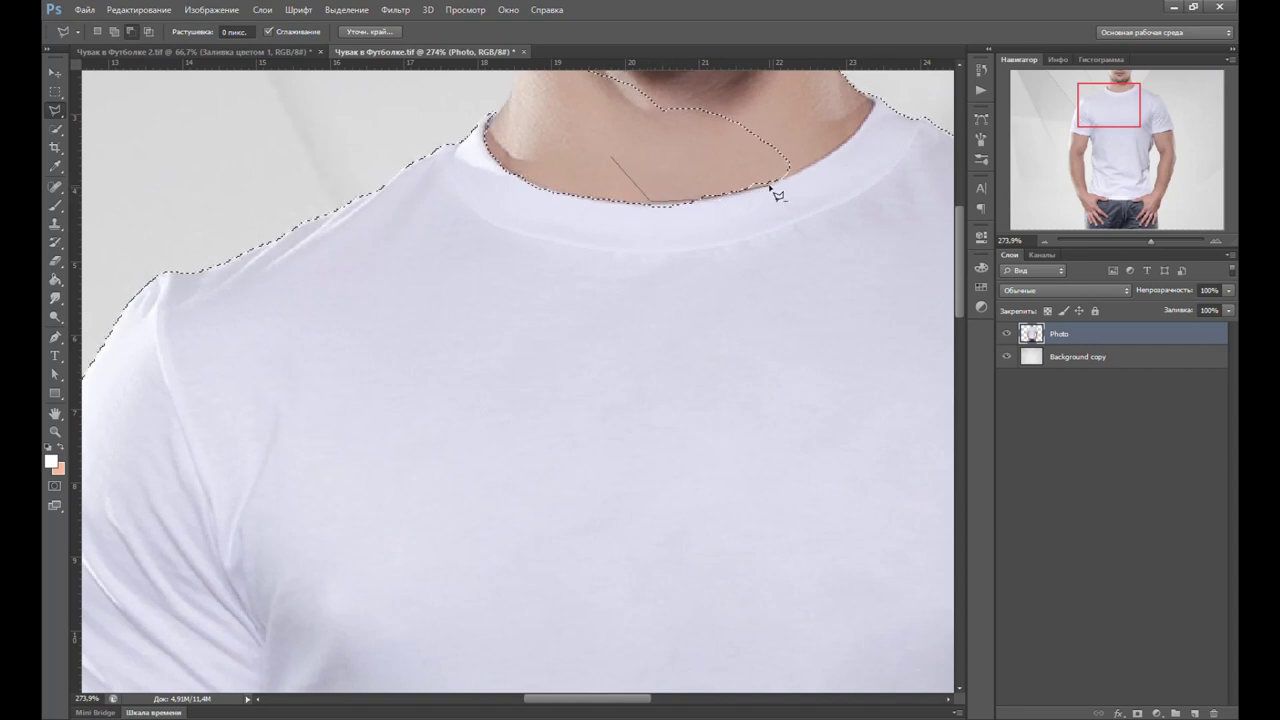
click(818, 164)
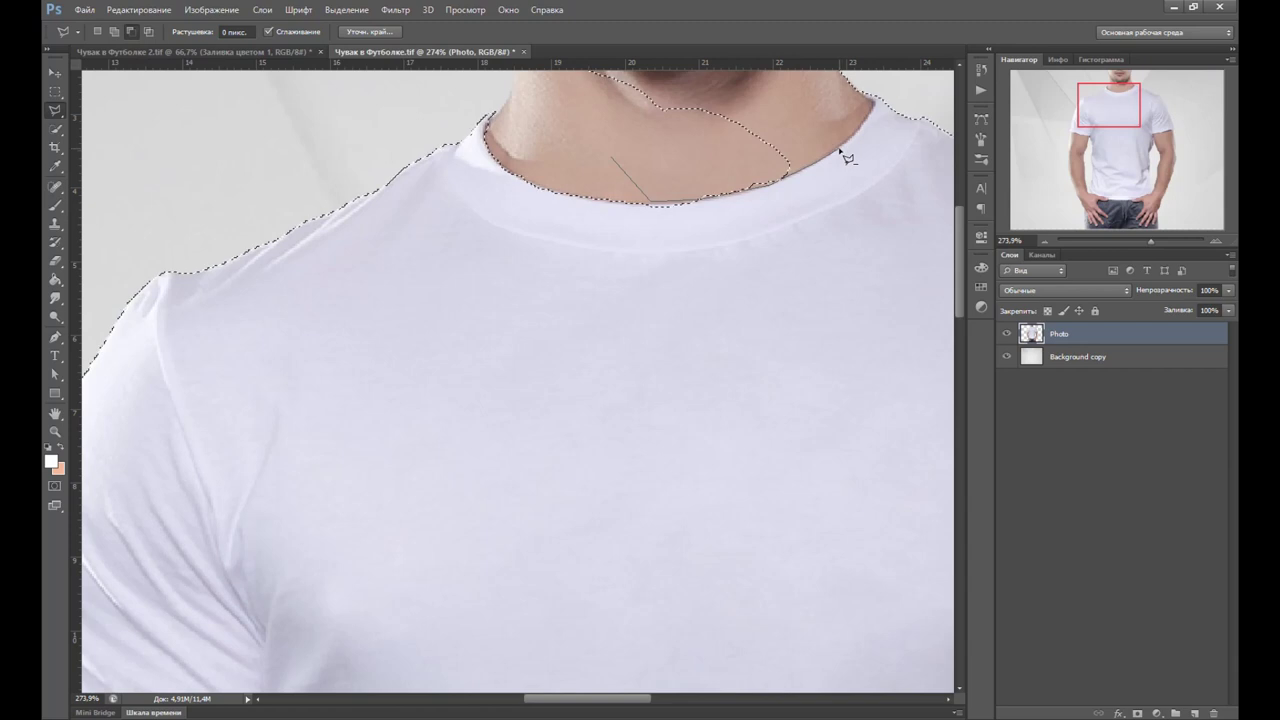
click(858, 145)
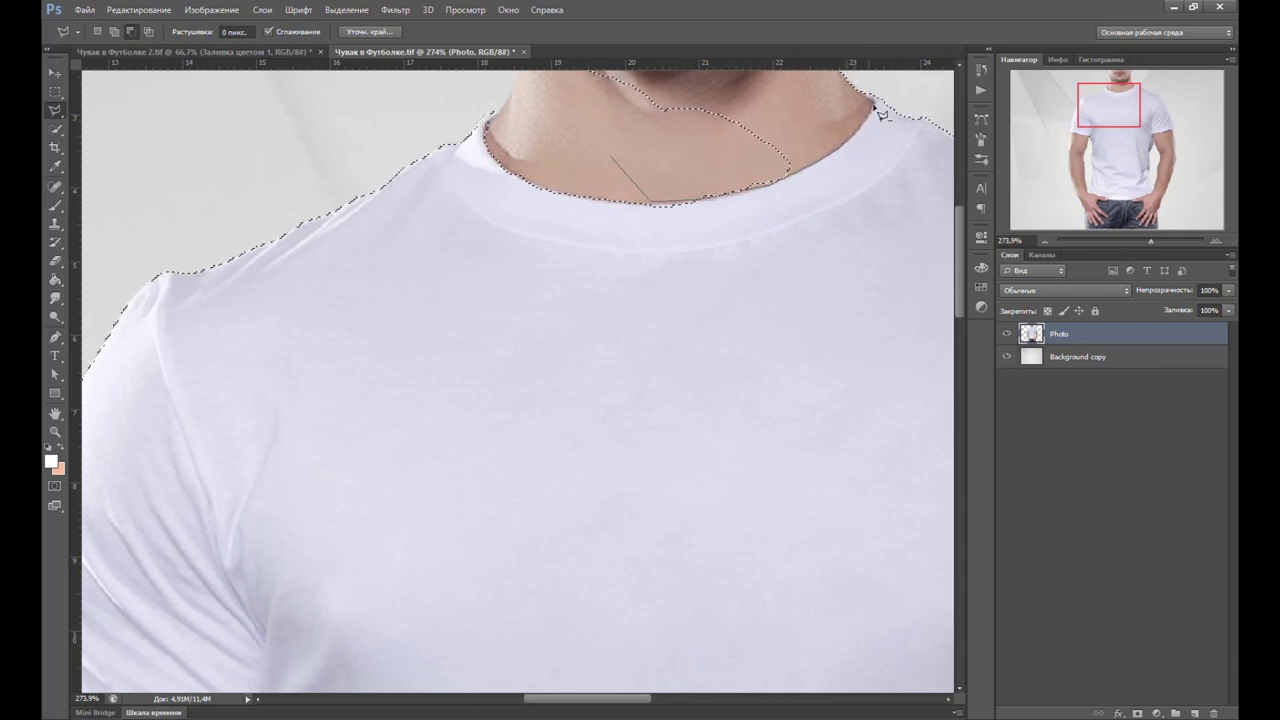
click(845, 78)
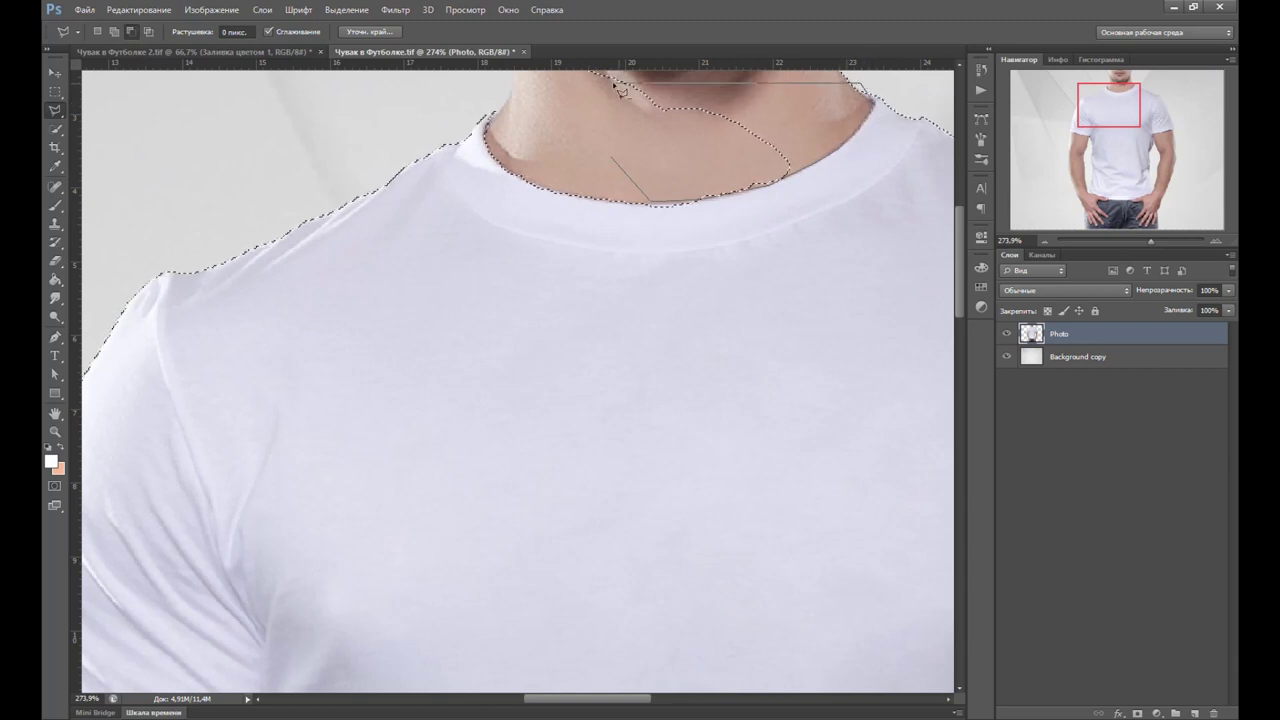
double_click(605, 80)
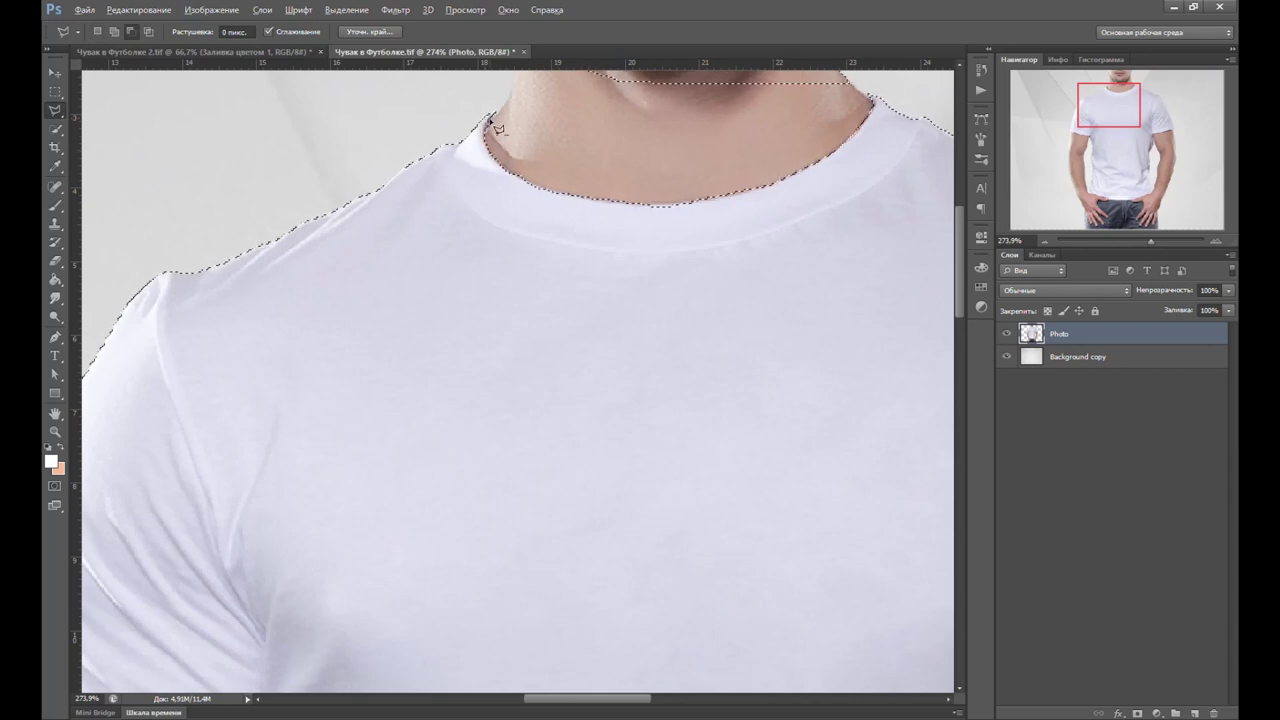
Add the shoulder area along the right sleeve edge to the shirt selection.
scroll(620, 115, down, 5)
drag(626, 127, 580, 225)
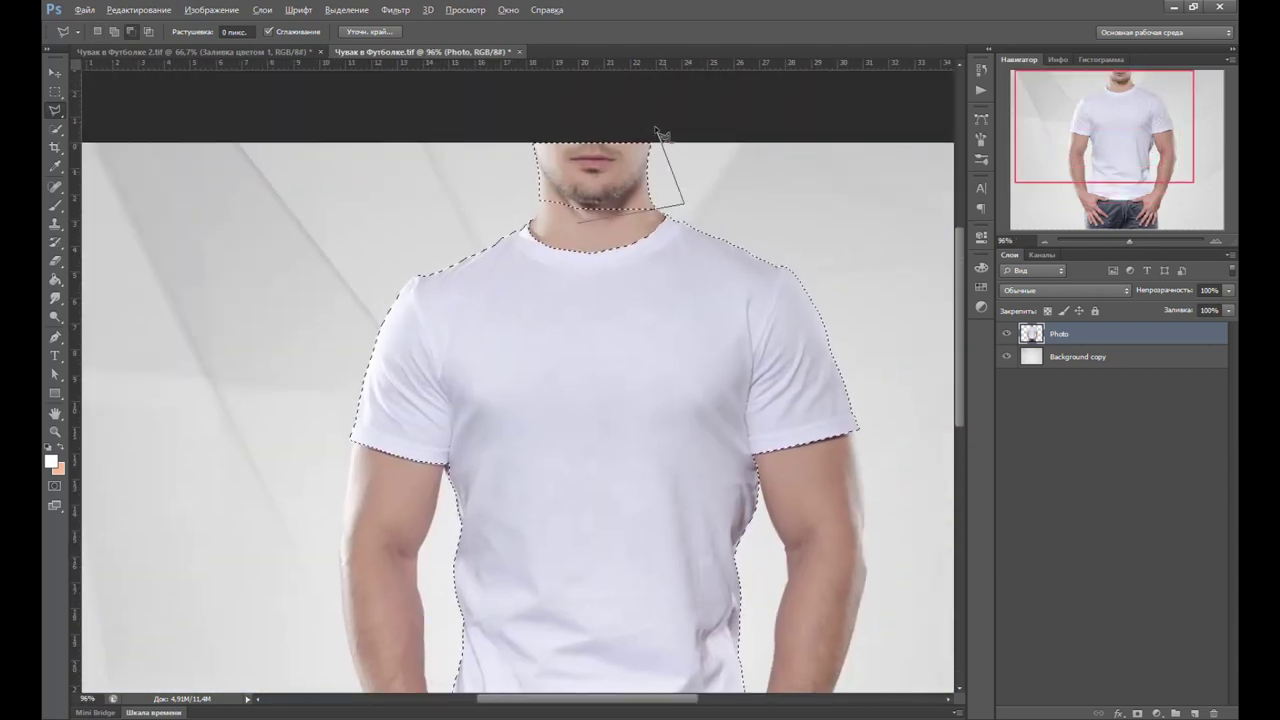
scroll(786, 443, up, 2)
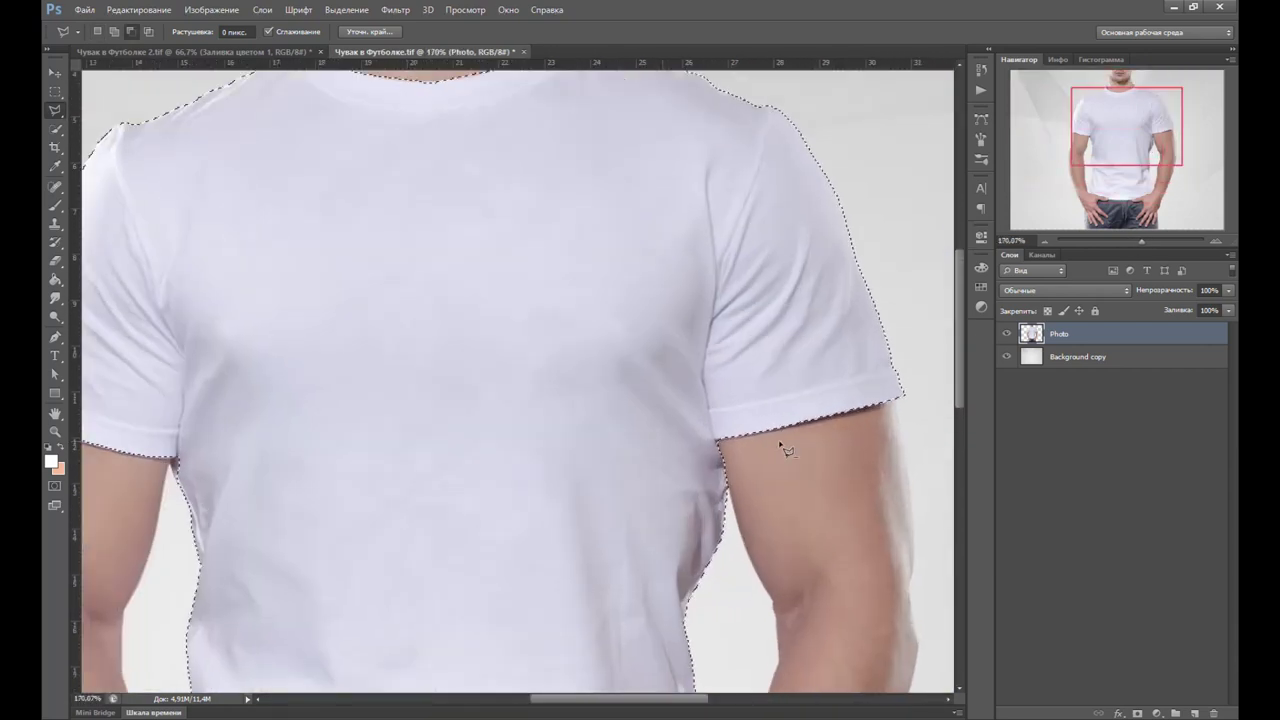
scroll(751, 491, up, 1)
scroll(673, 246, up, 1)
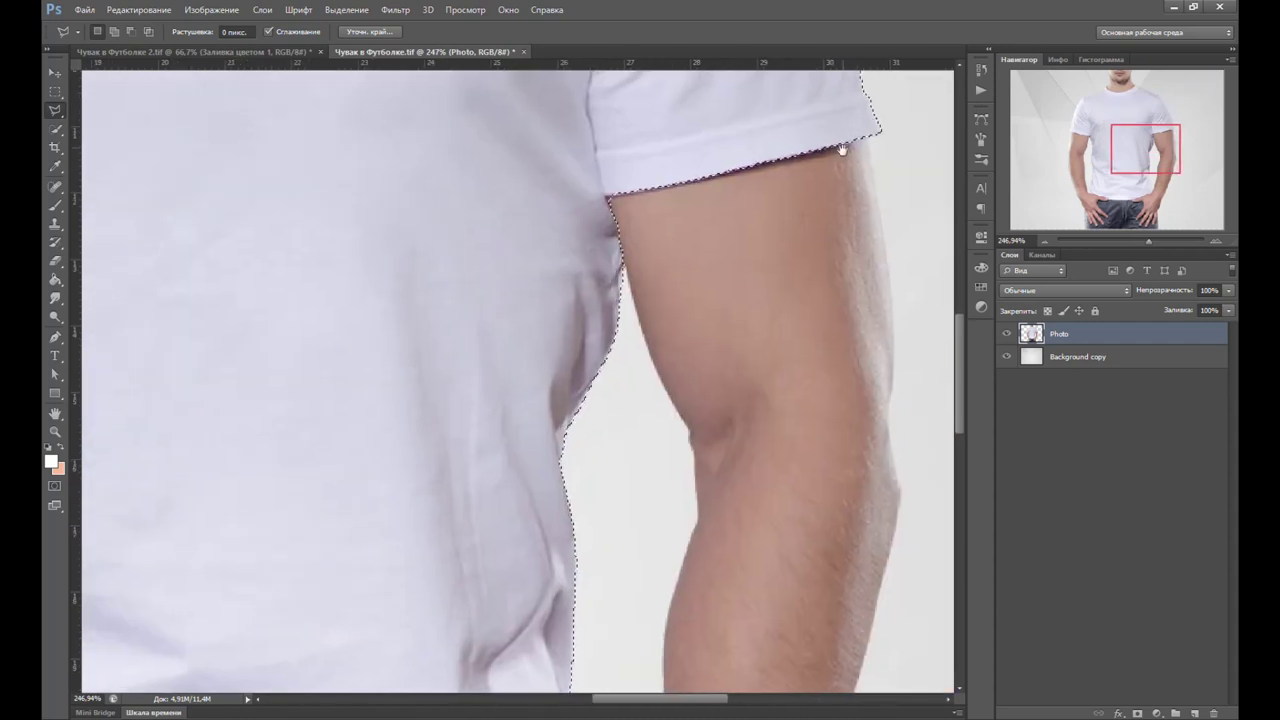
drag(830, 75, 691, 314)
mouse_move(642, 200)
mouse_down()
mouse_move(682, 400)
mouse_move(840, 457)
mouse_up()
mouse_move(248, 209)
mouse_down()
mouse_move(491, 323)
mouse_move(520, 354)
mouse_move(730, 347)
mouse_move(814, 223)
mouse_up()
mouse_move(100, 640)
mouse_down()
mouse_move(457, 477)
mouse_move(341, 231)
mouse_up()
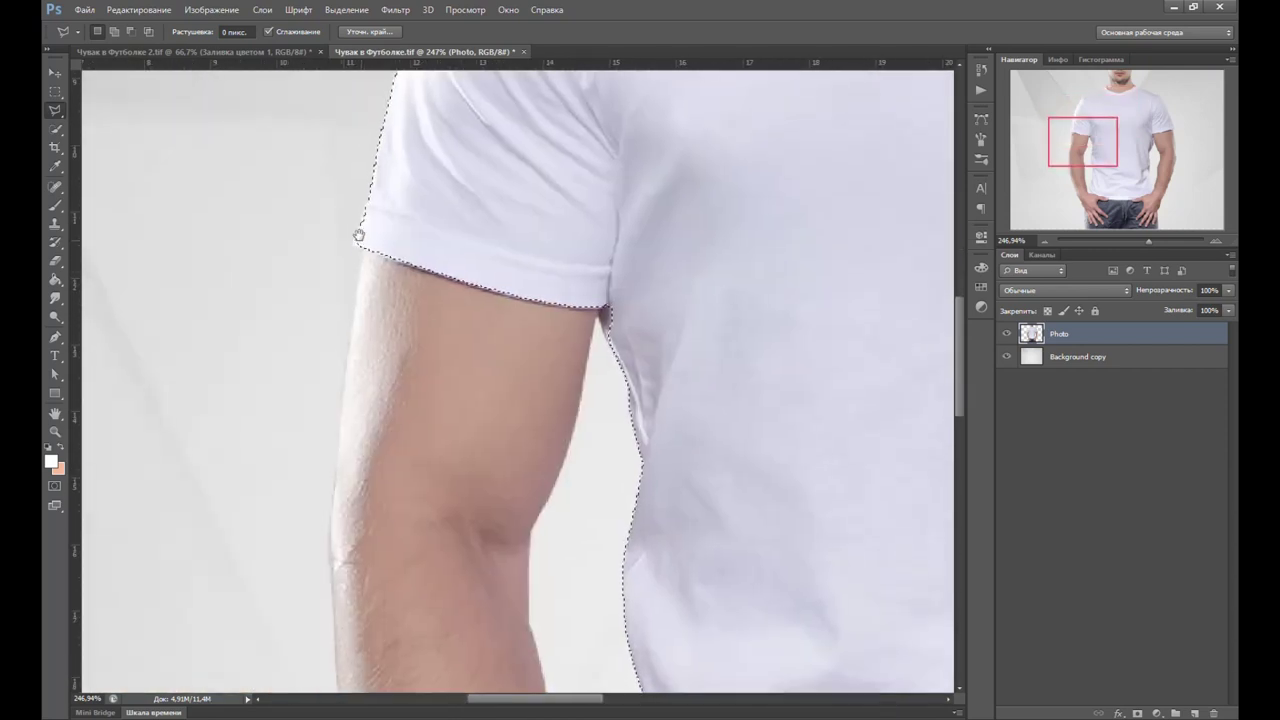
shift+click(381, 188)
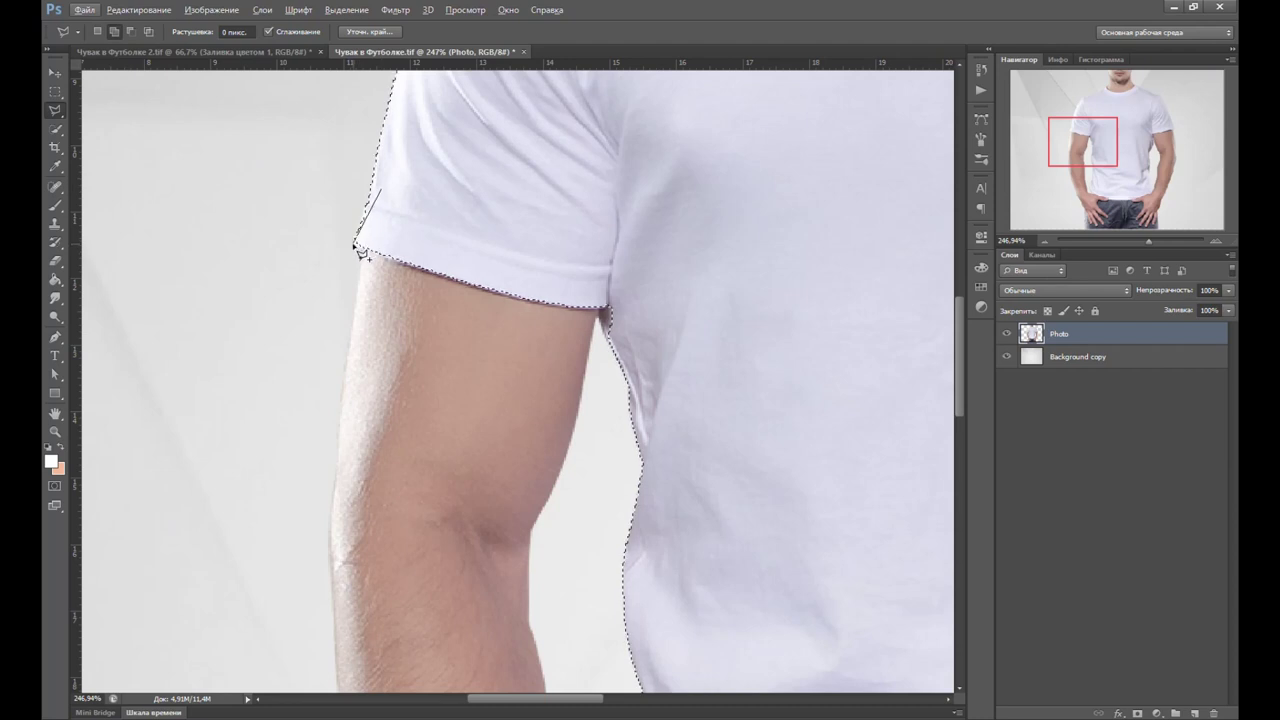
click(354, 243)
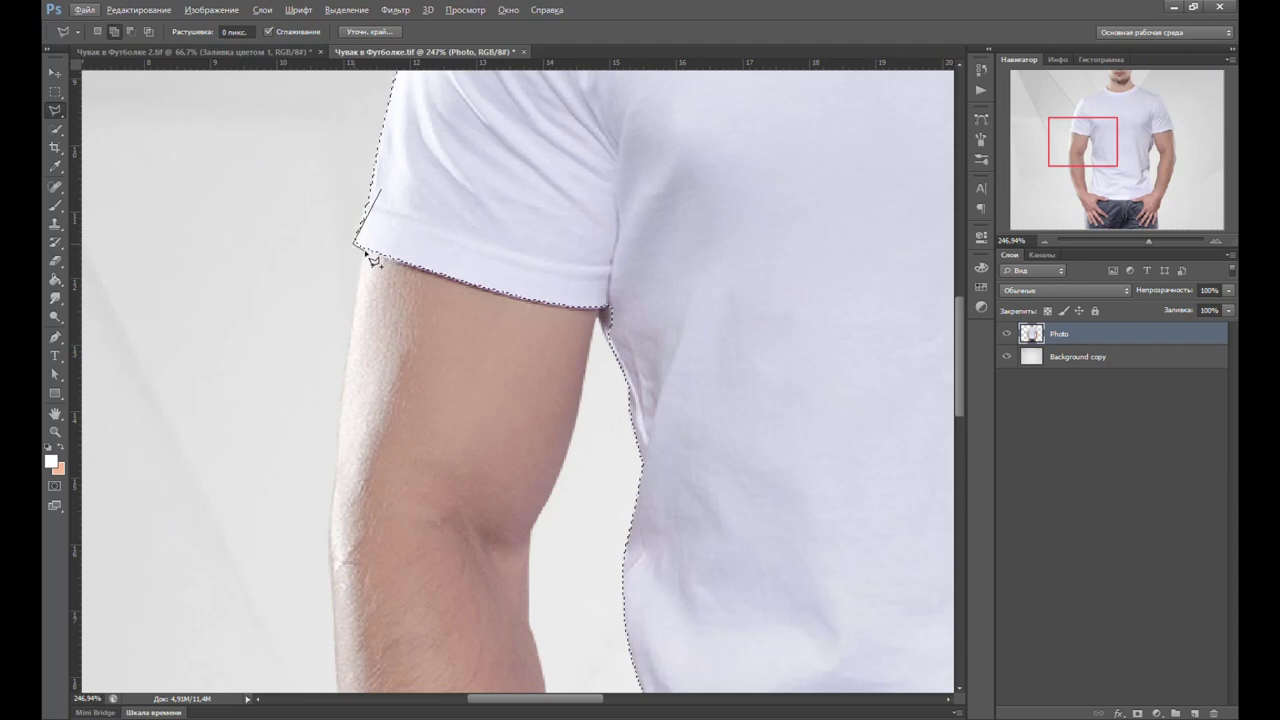
double_click(442, 229)
Add a Polygonal Lasso outline around the armpit to the selection.
shift+click(592, 285)
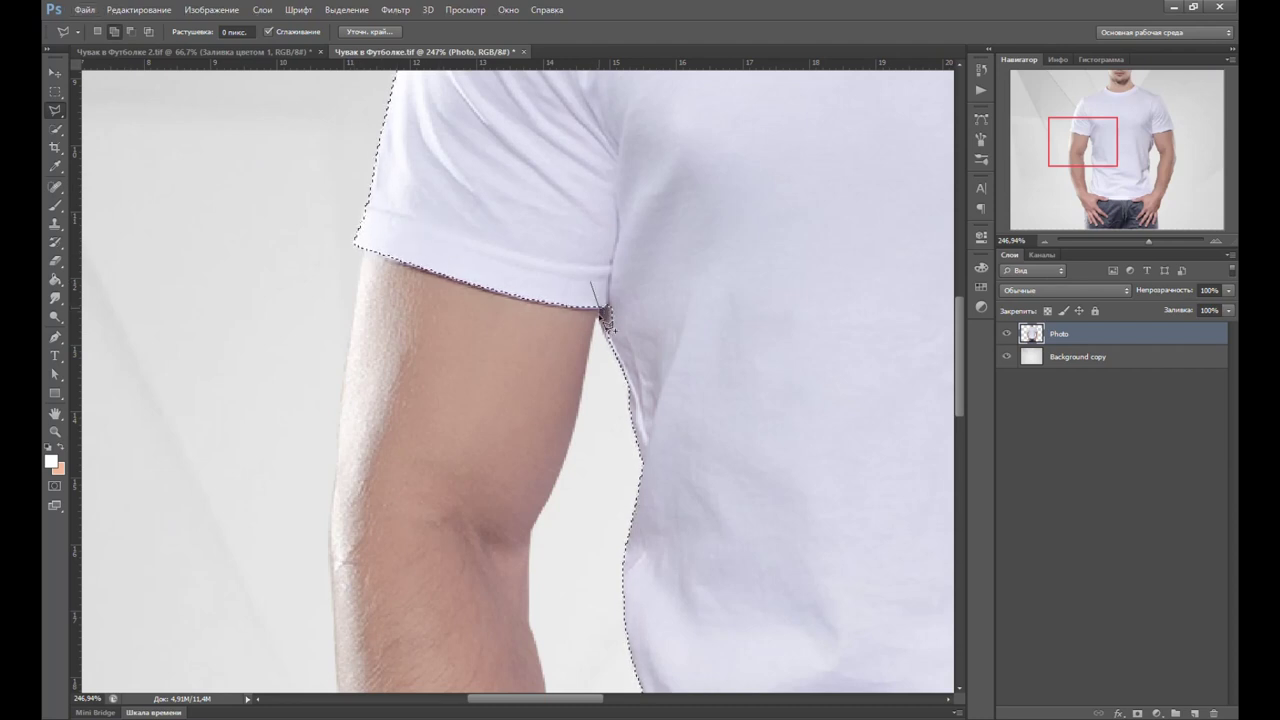
click(621, 363)
click(718, 243)
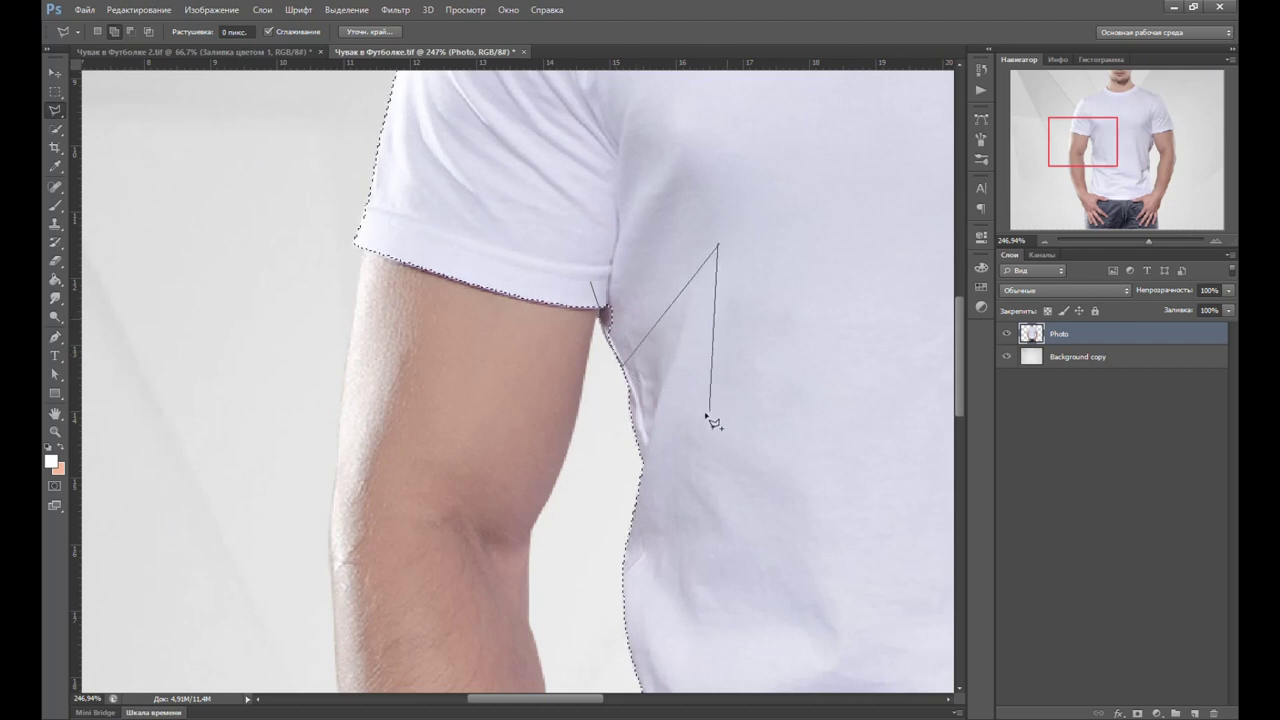
click(659, 131)
click(590, 282)
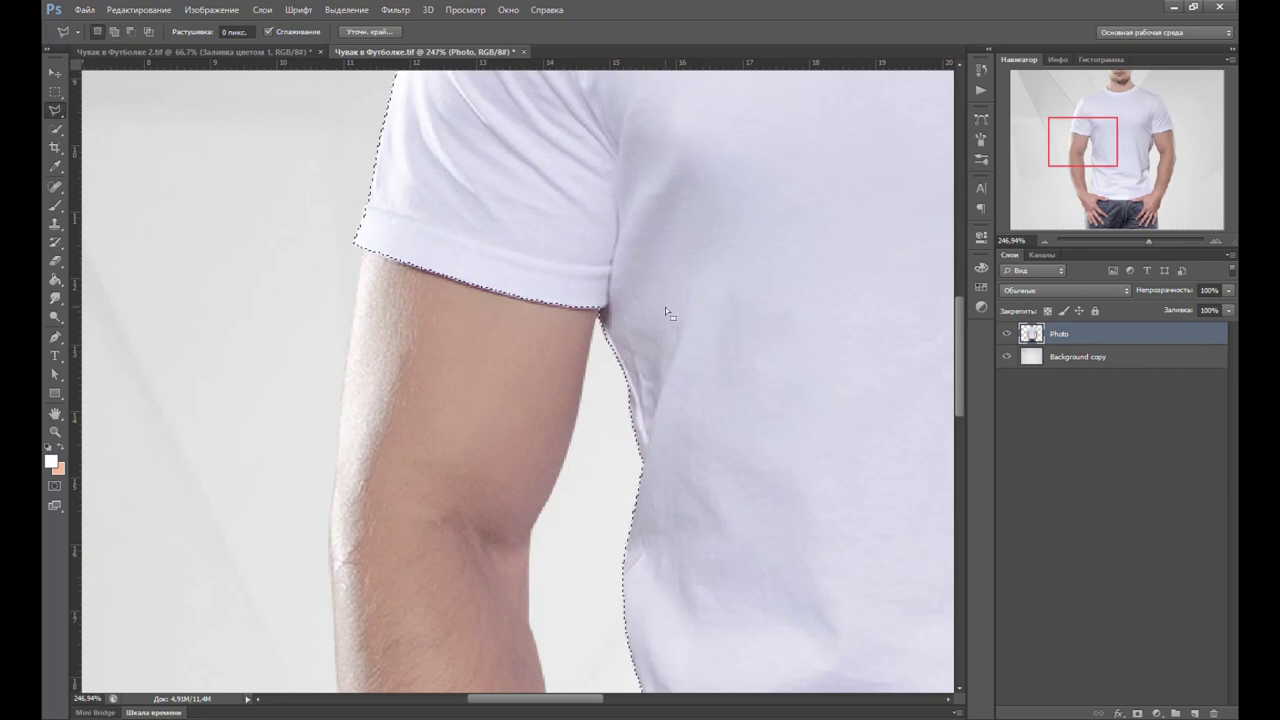
scroll(665, 307, down, 3)
scroll(680, 223, down, 5)
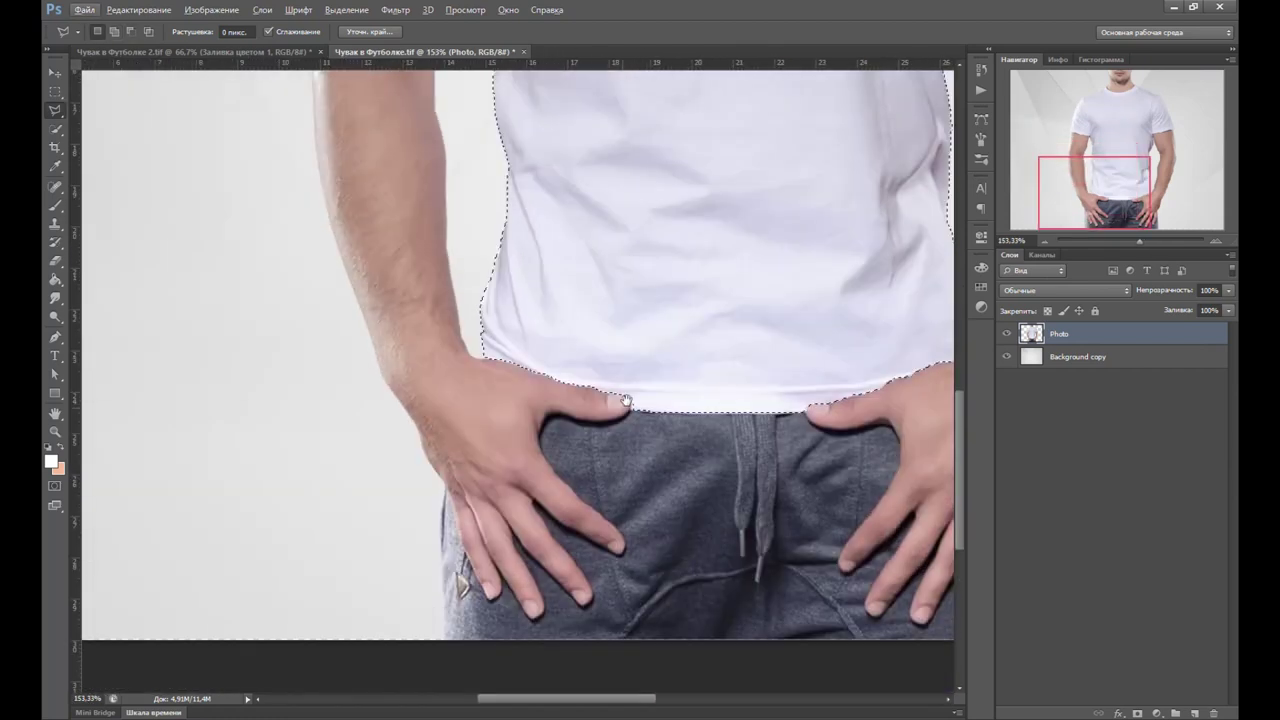
Trace the hem around the fingertips and along the waistband into the selection.
drag(624, 400, 388, 416)
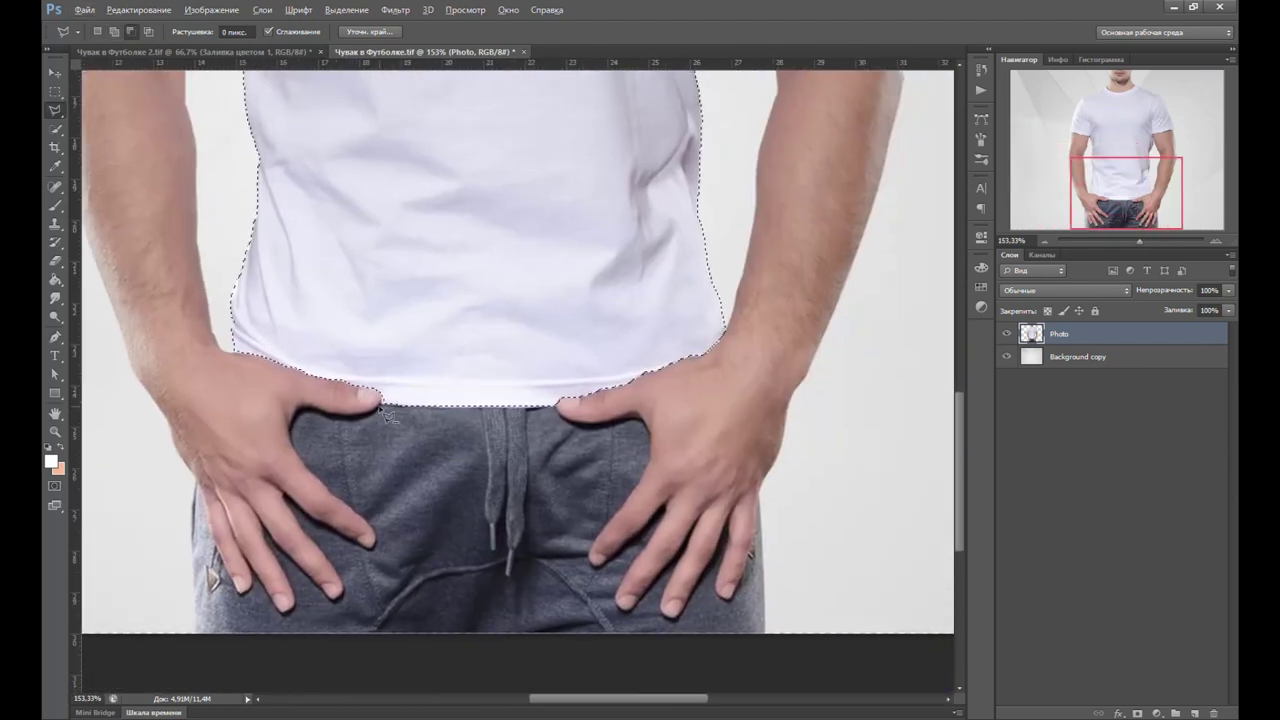
scroll(388, 416, up, 5)
click(404, 330)
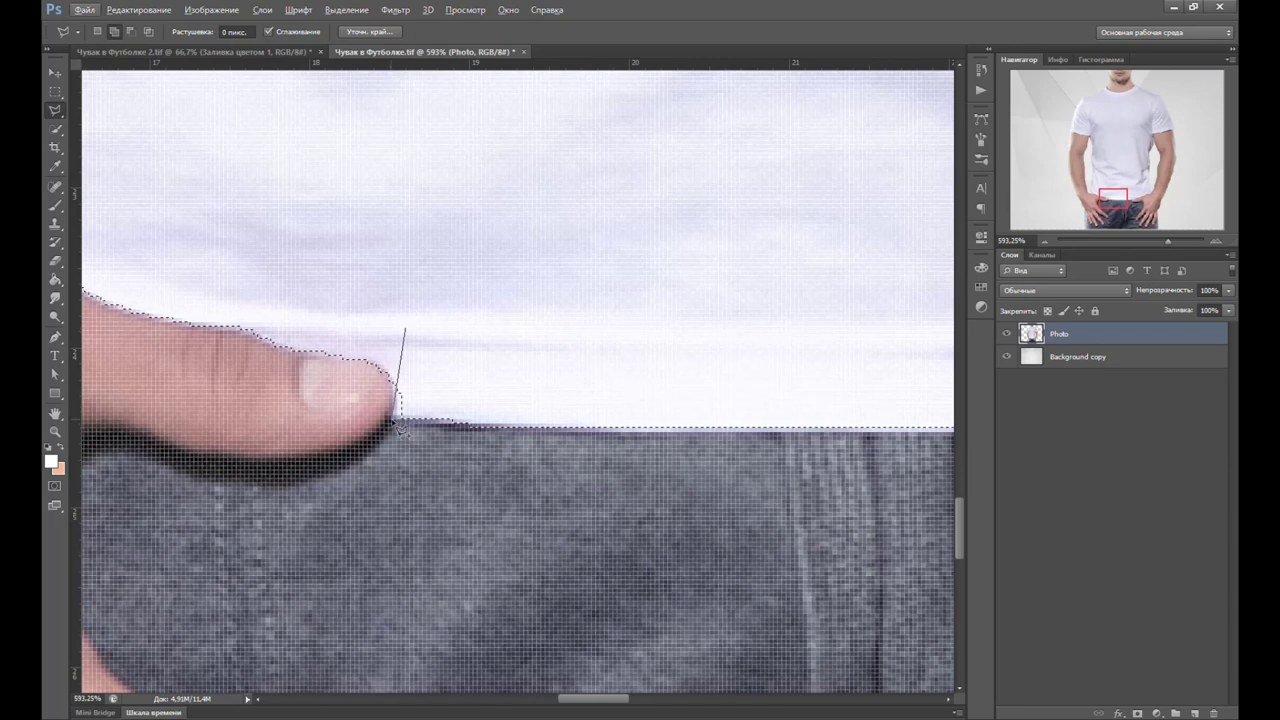
click(393, 384)
click(397, 418)
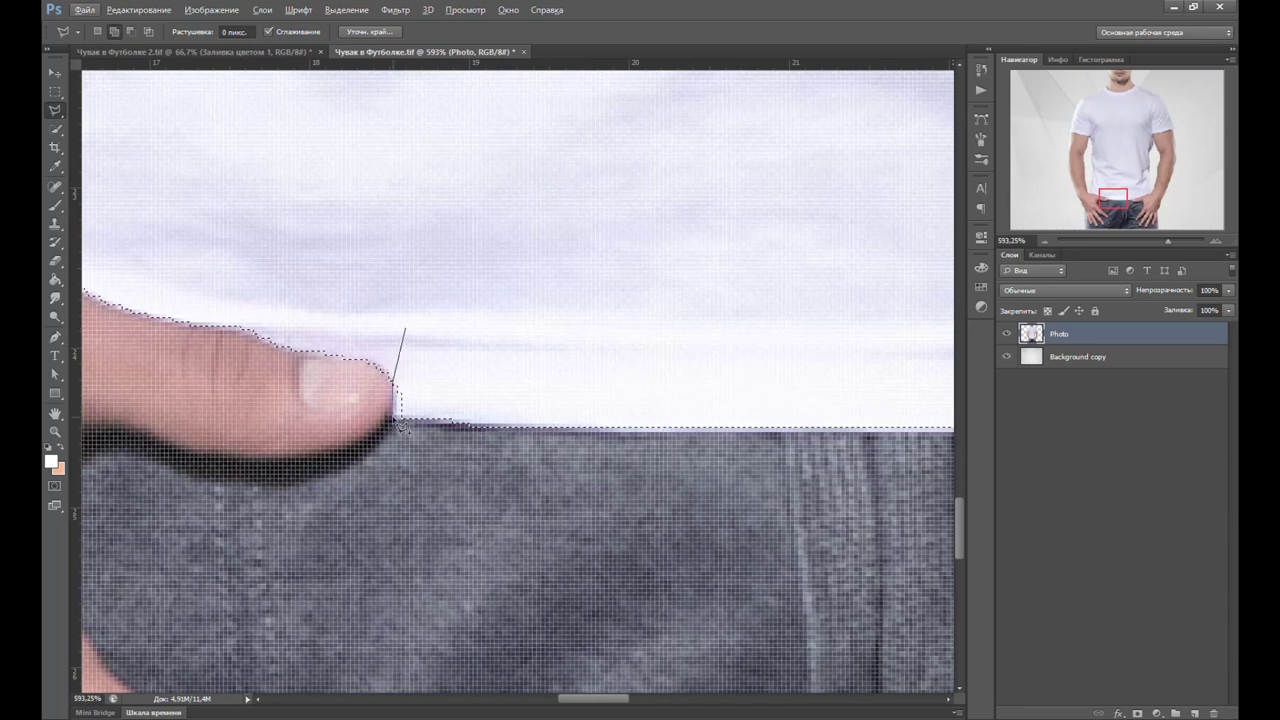
click(457, 428)
Copy the finished shirt selection onto its own new layer with Ctrl+J.
scroll(520, 349, down, 3)
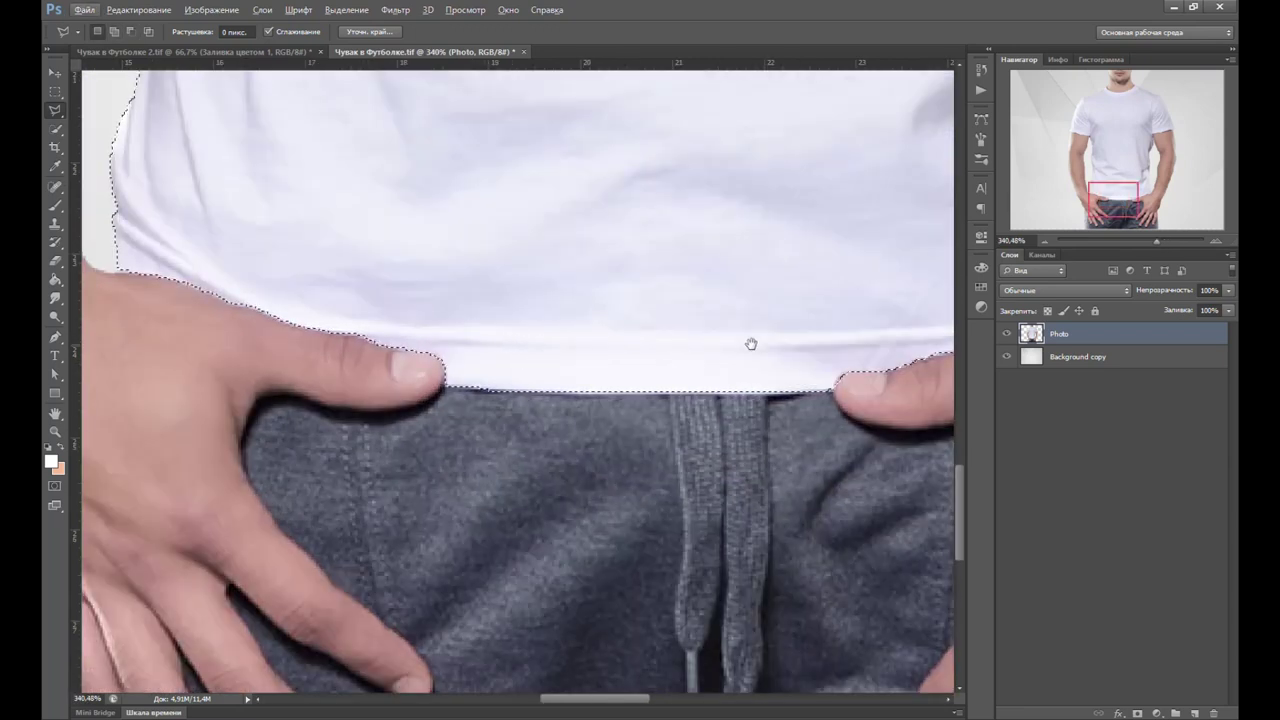
mouse_move(751, 344)
mouse_down()
mouse_move(491, 337)
mouse_move(389, 380)
mouse_up()
mouse_move(840, 303)
mouse_down()
mouse_move(760, 340)
mouse_move(722, 490)
mouse_move(660, 377)
mouse_up()
scroll(617, 232, down, 3)
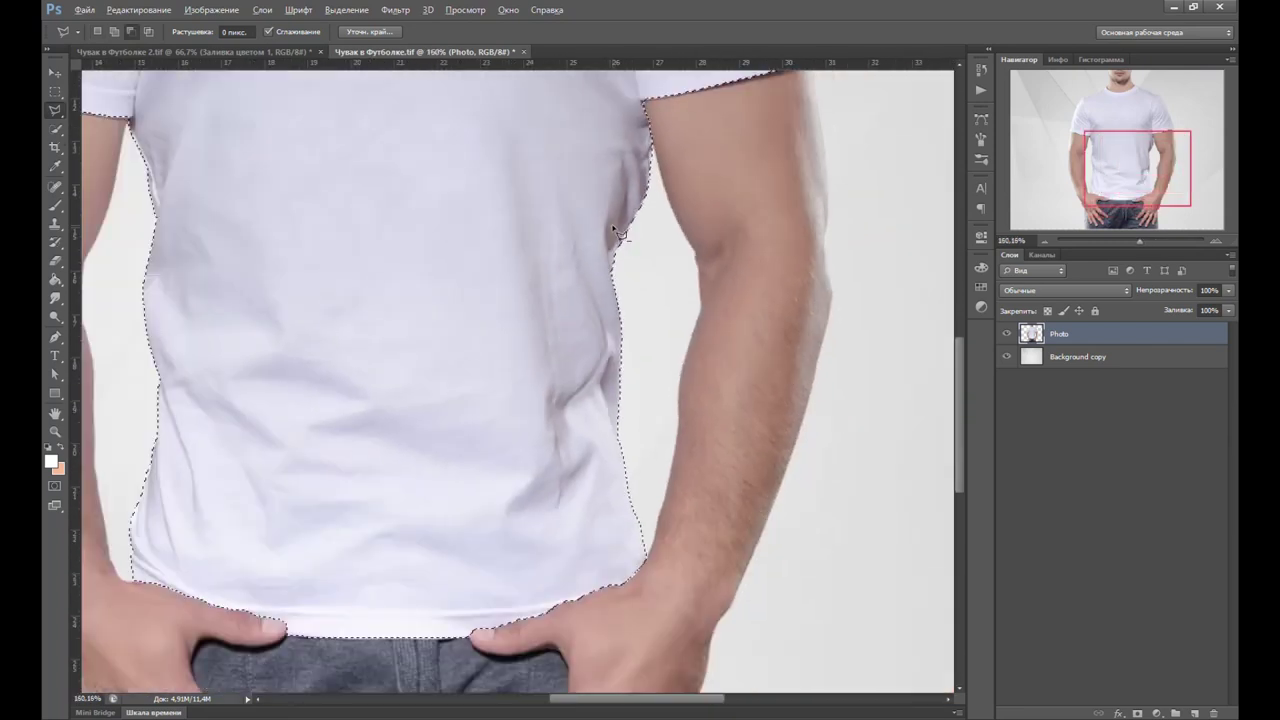
scroll(617, 232, down, 1)
scroll(574, 235, up, 2)
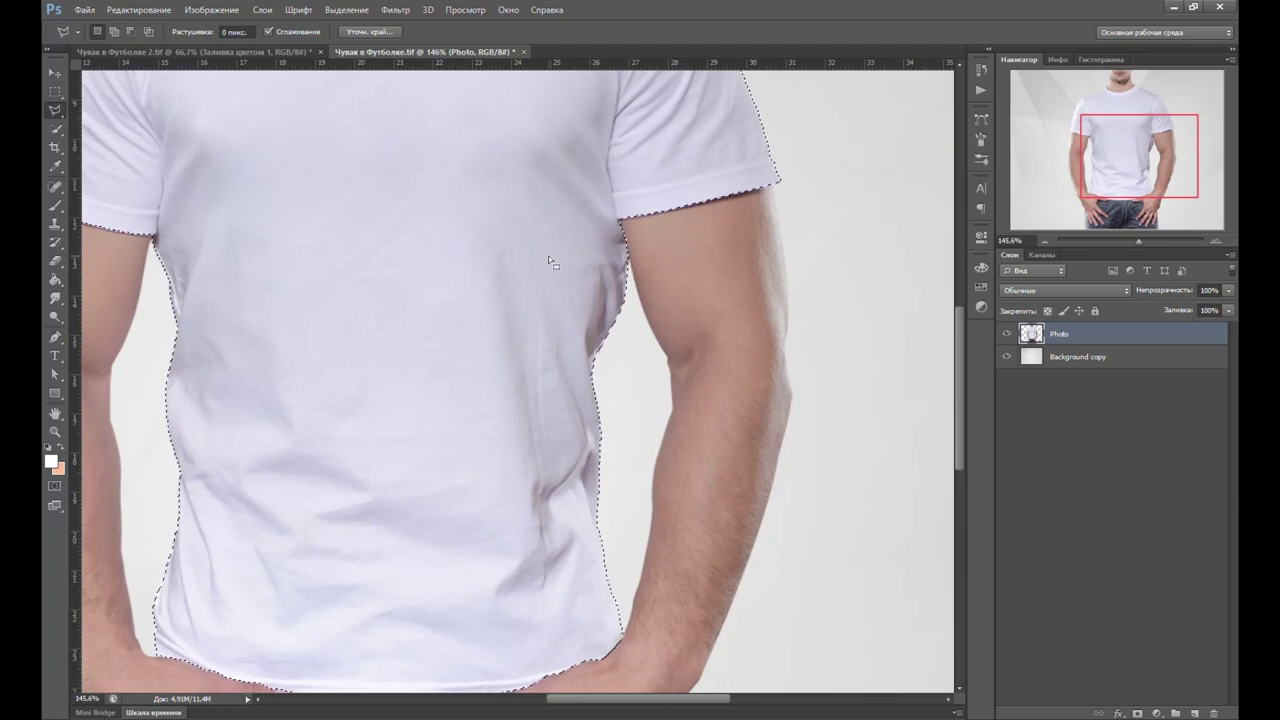
scroll(420, 334, down, 3)
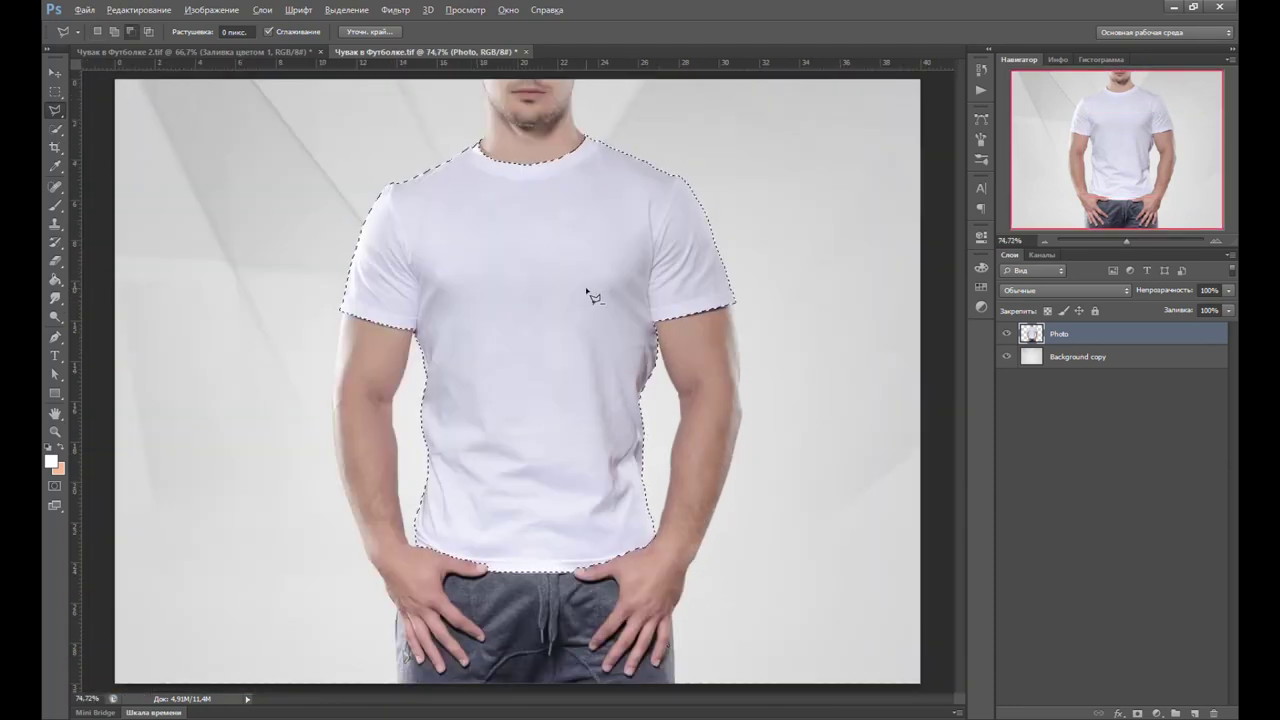
click(52, 73)
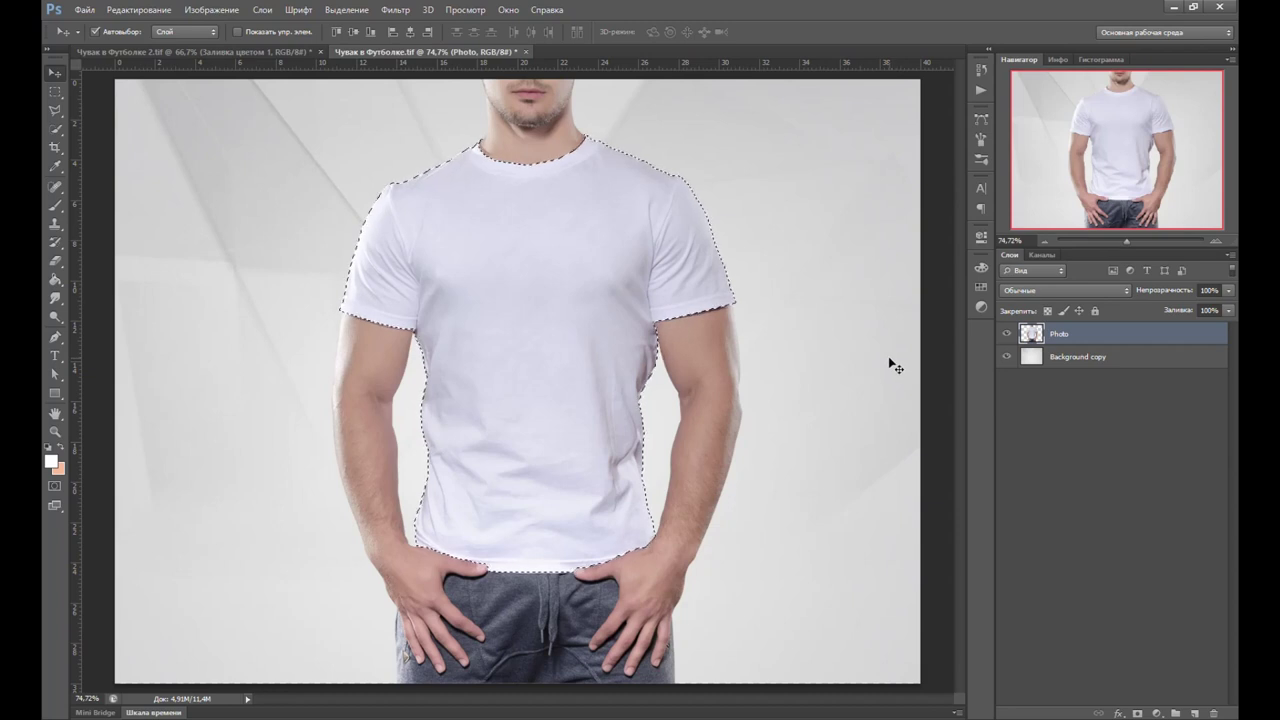
key(ctrl+j)
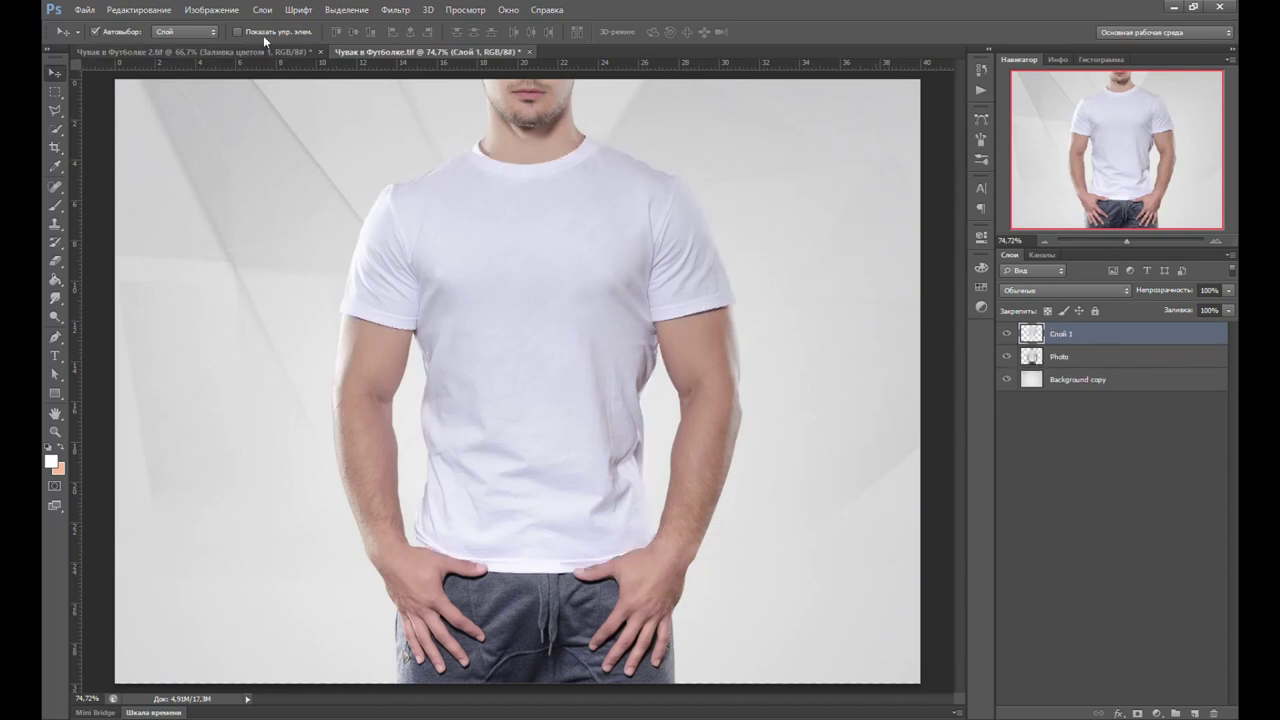
Recreate the shirt layer via Layer > New > Layer via Copy and hide Слой 1.
key(ctrl+z)
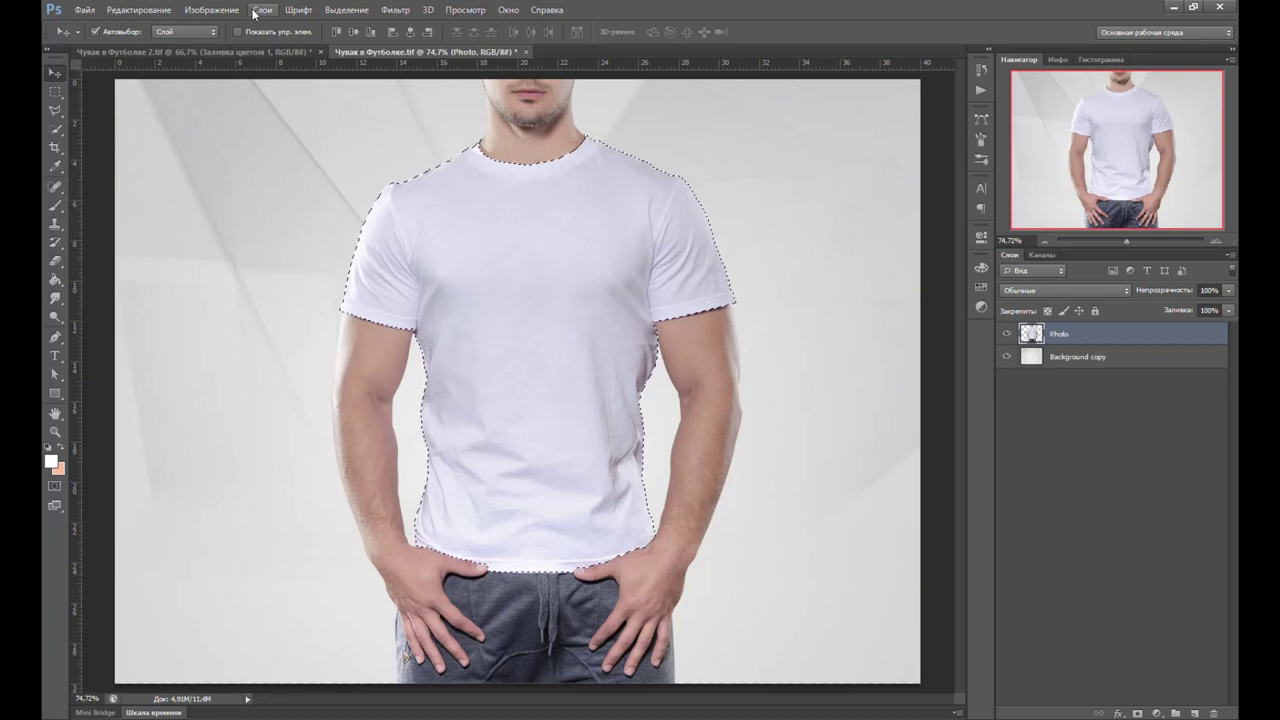
click(259, 10)
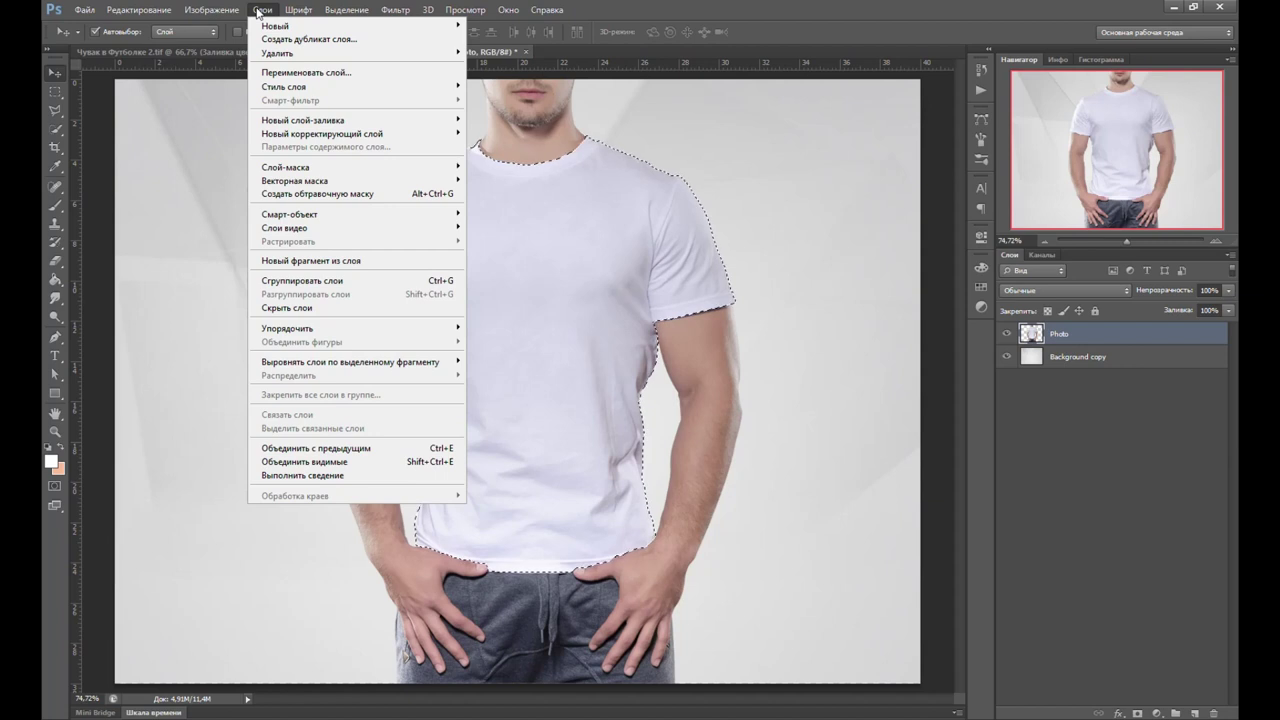
mouse_move(300, 25)
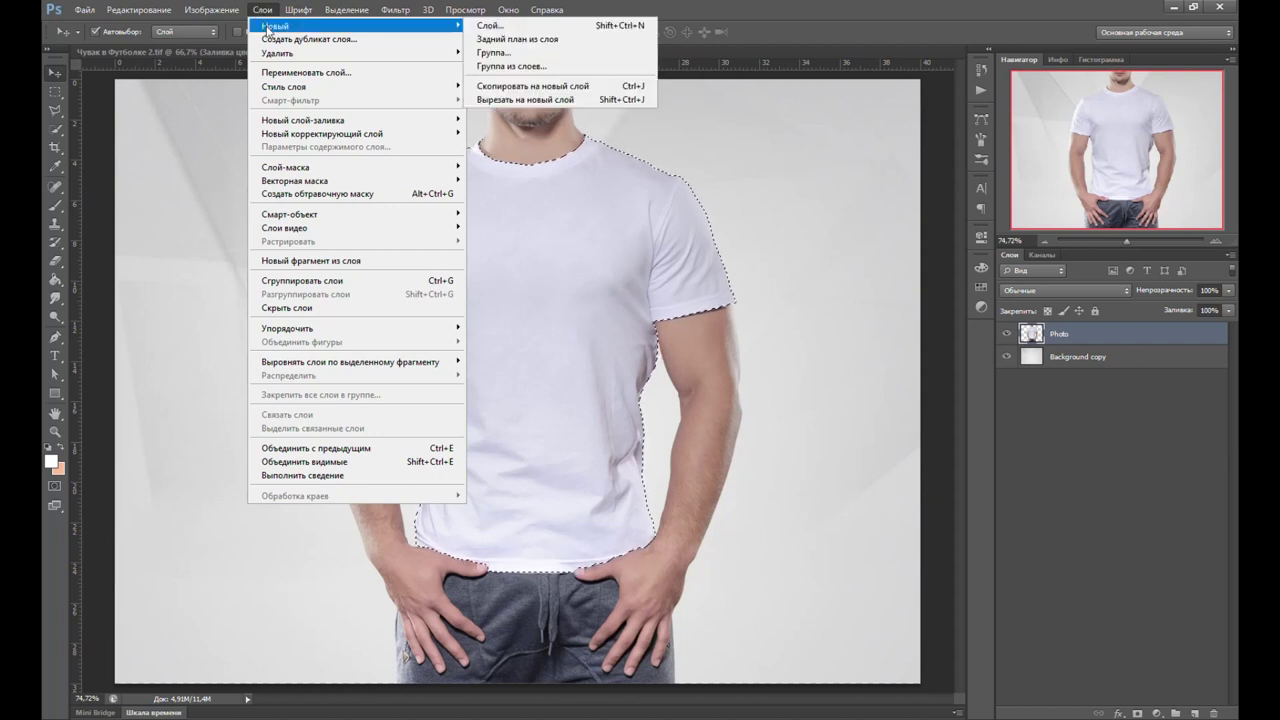
click(551, 87)
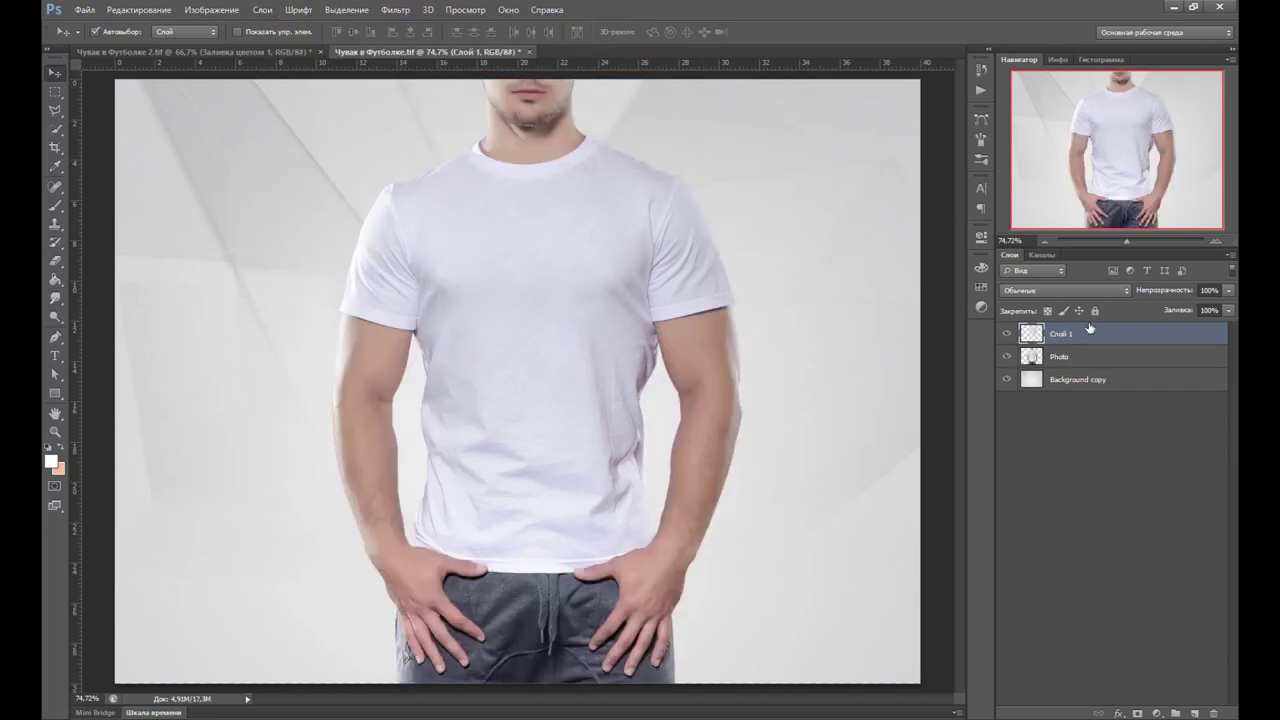
click(1006, 333)
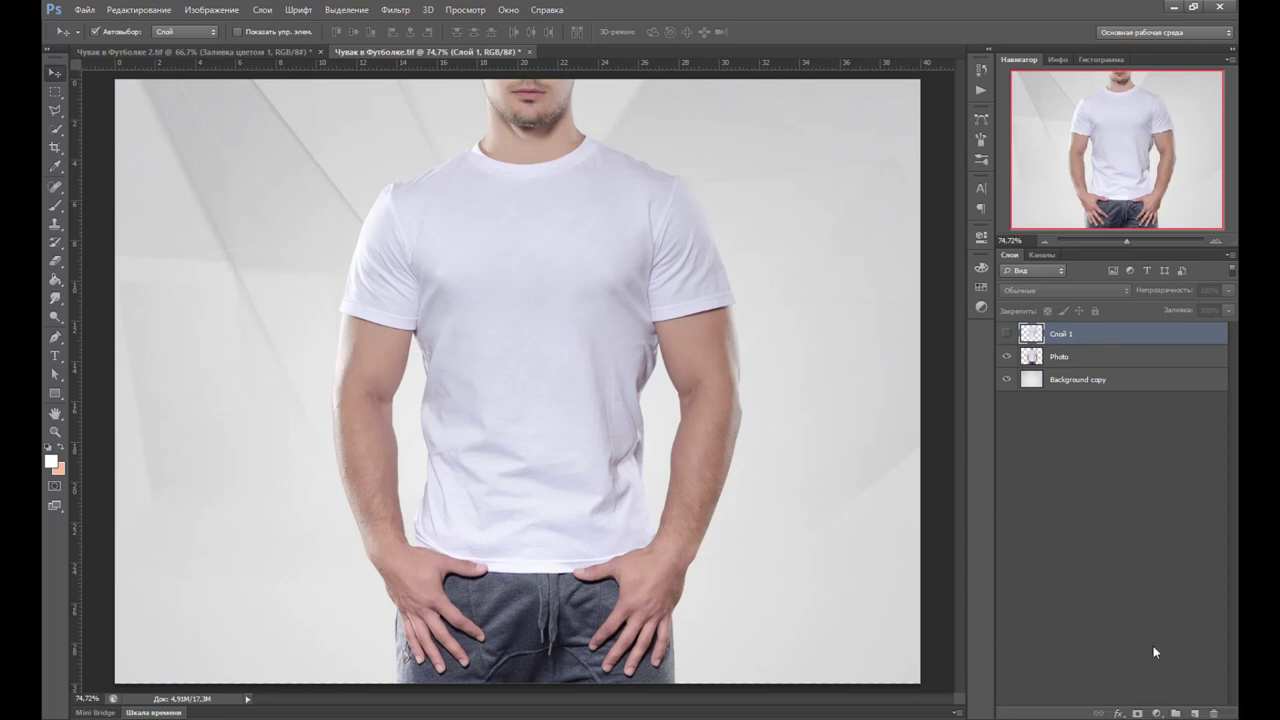
Add a Solid Color fill layer in red dc2727.
click(1157, 713)
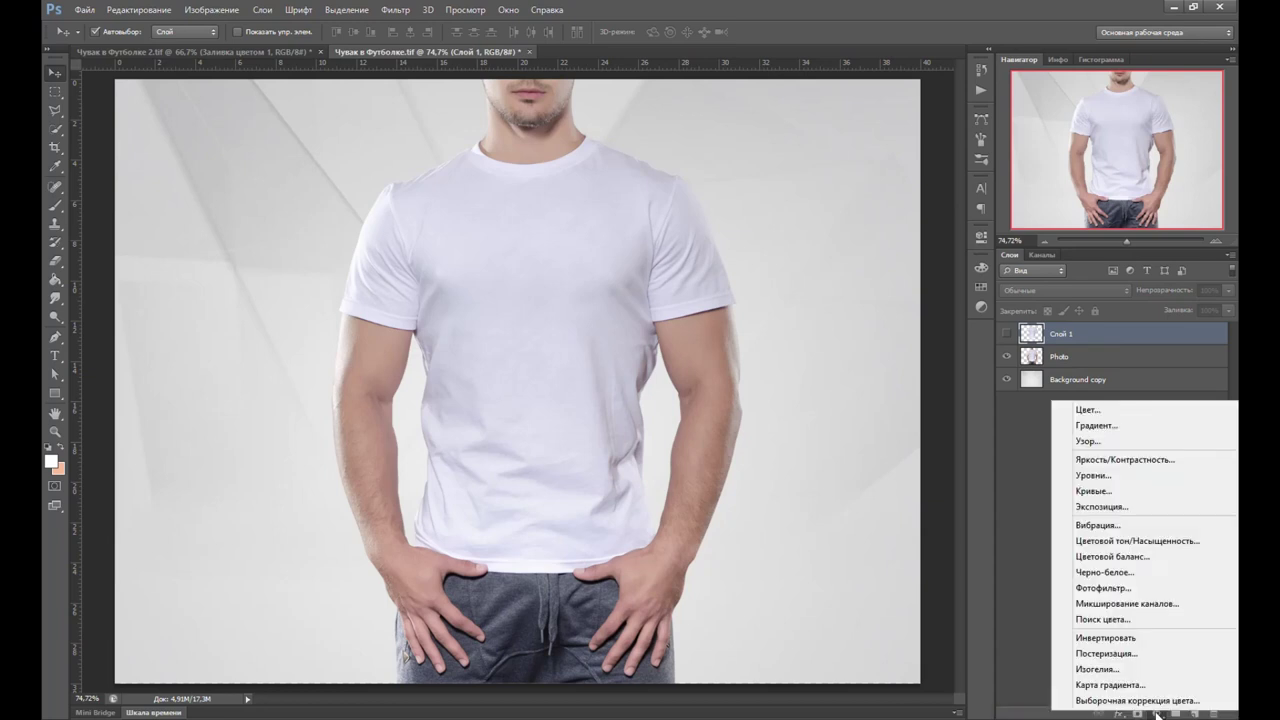
click(1097, 412)
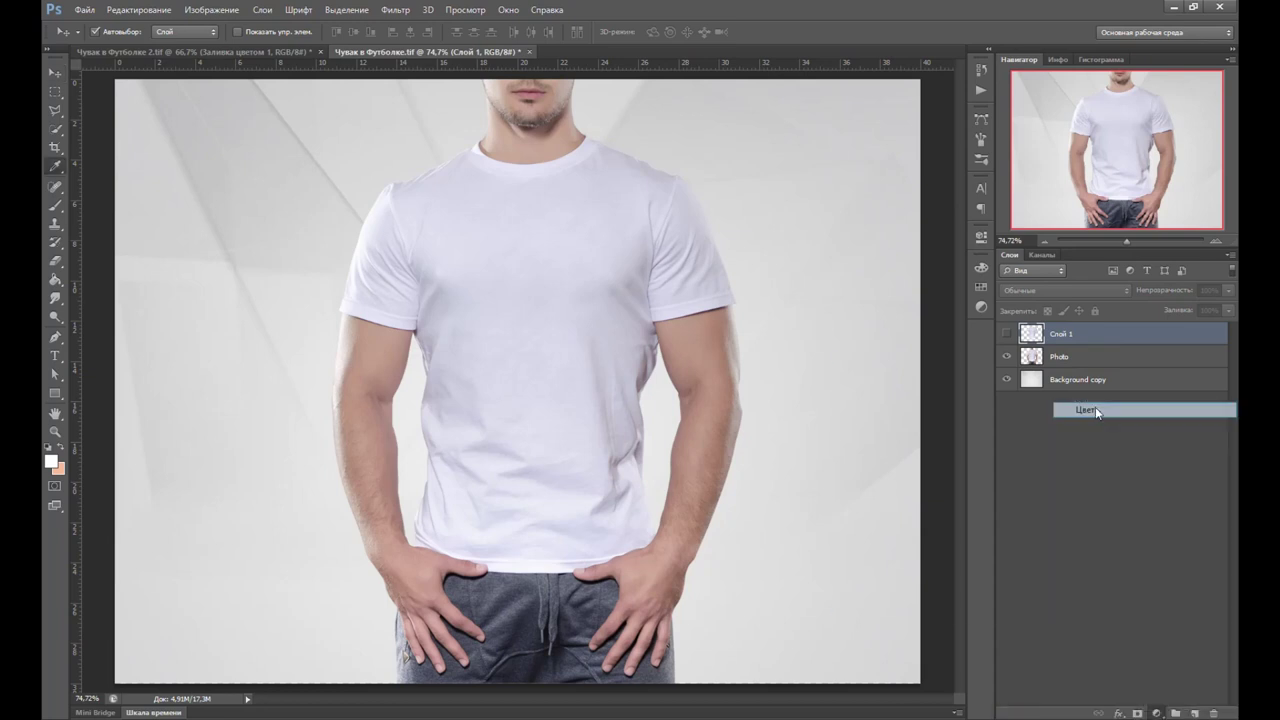
click(1001, 423)
click(981, 454)
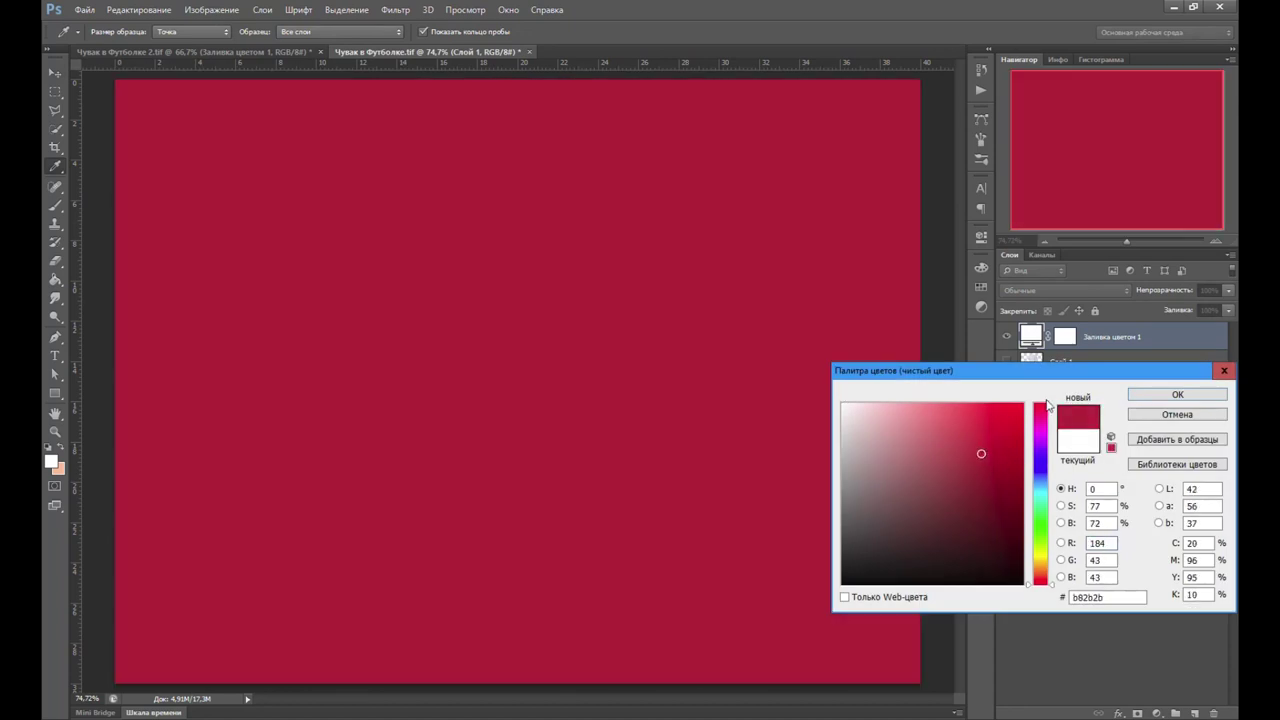
click(991, 428)
click(1178, 395)
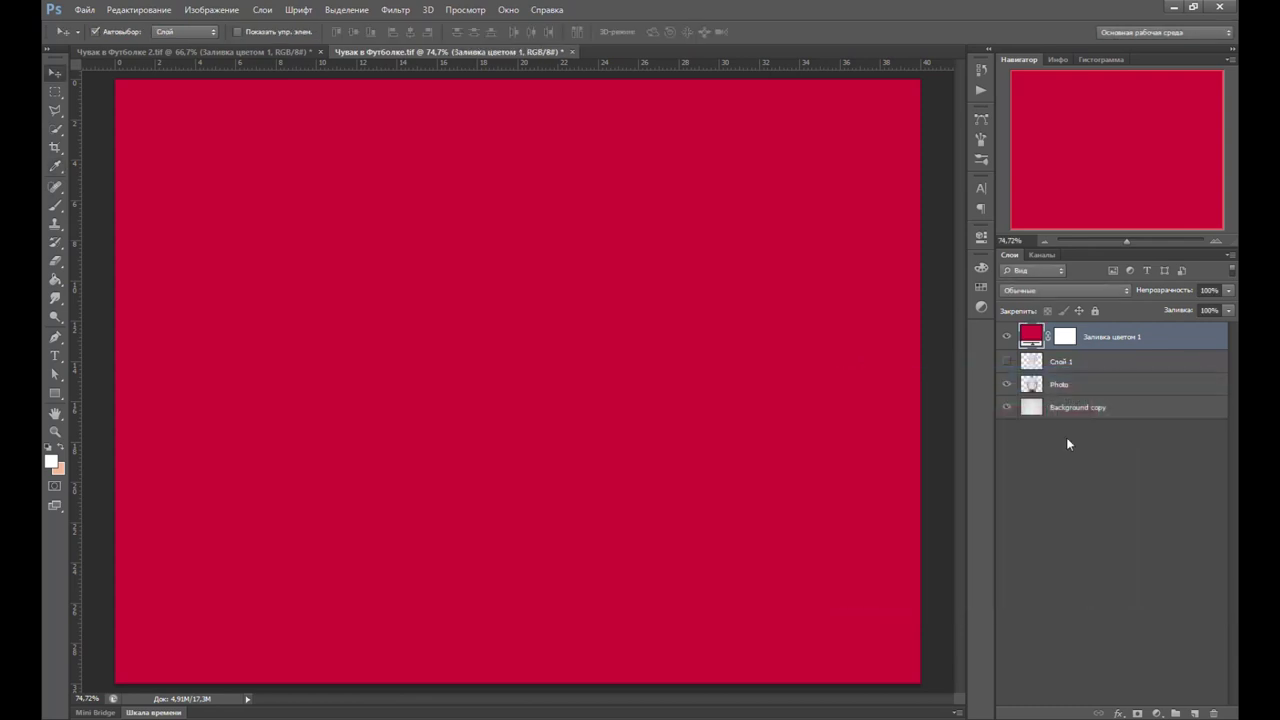
Move the fill layer below Слой 1, hide it, and target its mask.
drag(1110, 338, 1114, 374)
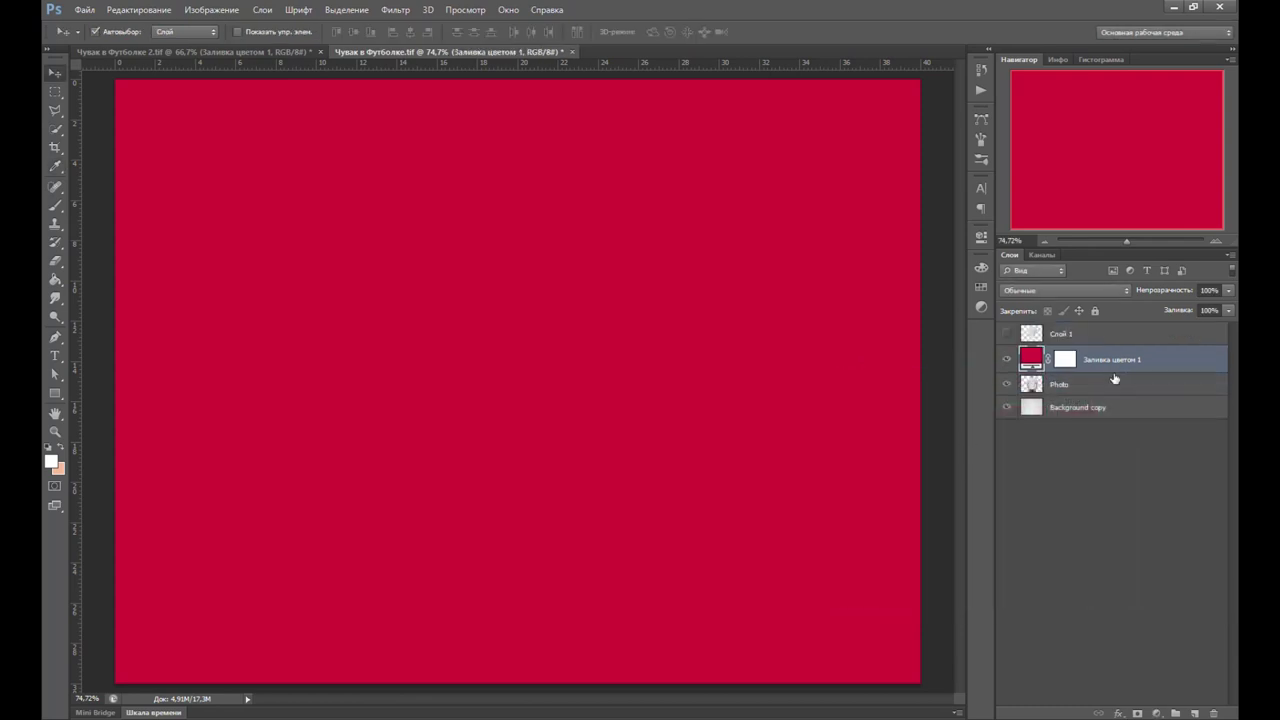
key(ctrl+comma)
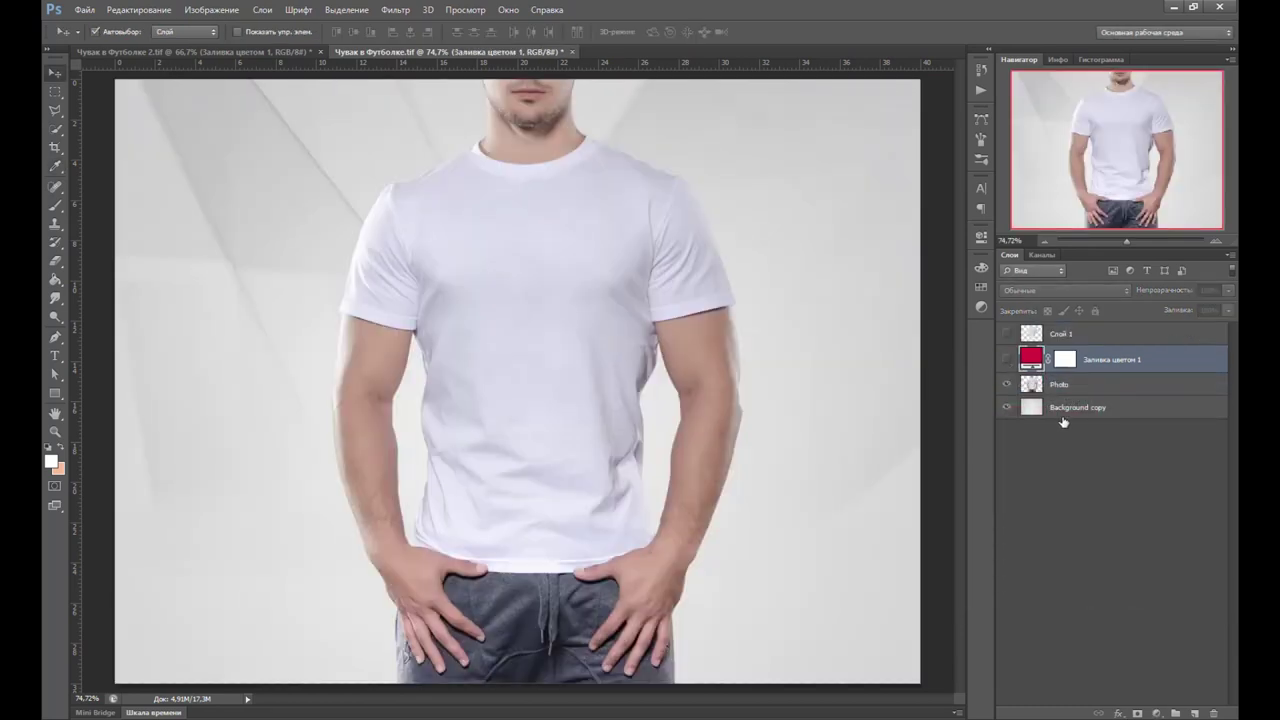
click(1065, 359)
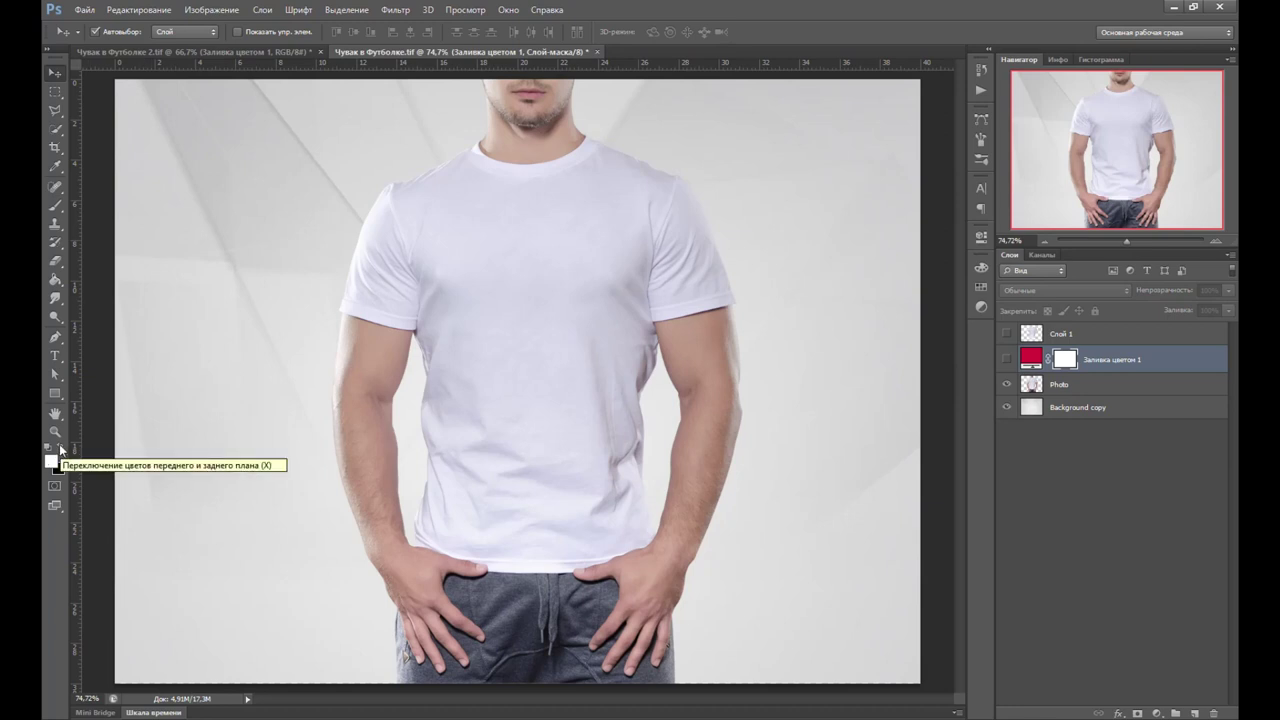
Show Заливка цветом 1 and Paint Bucket its mask black so the white shirt returns.
key(x)
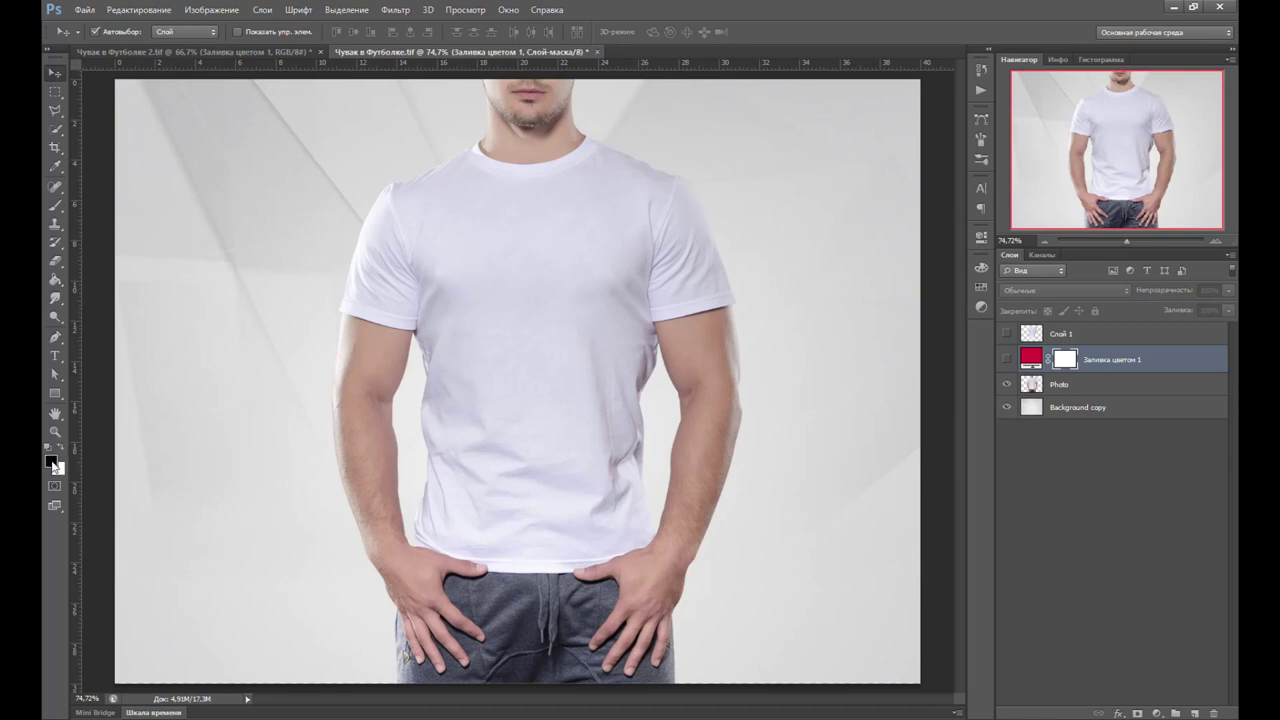
click(55, 282)
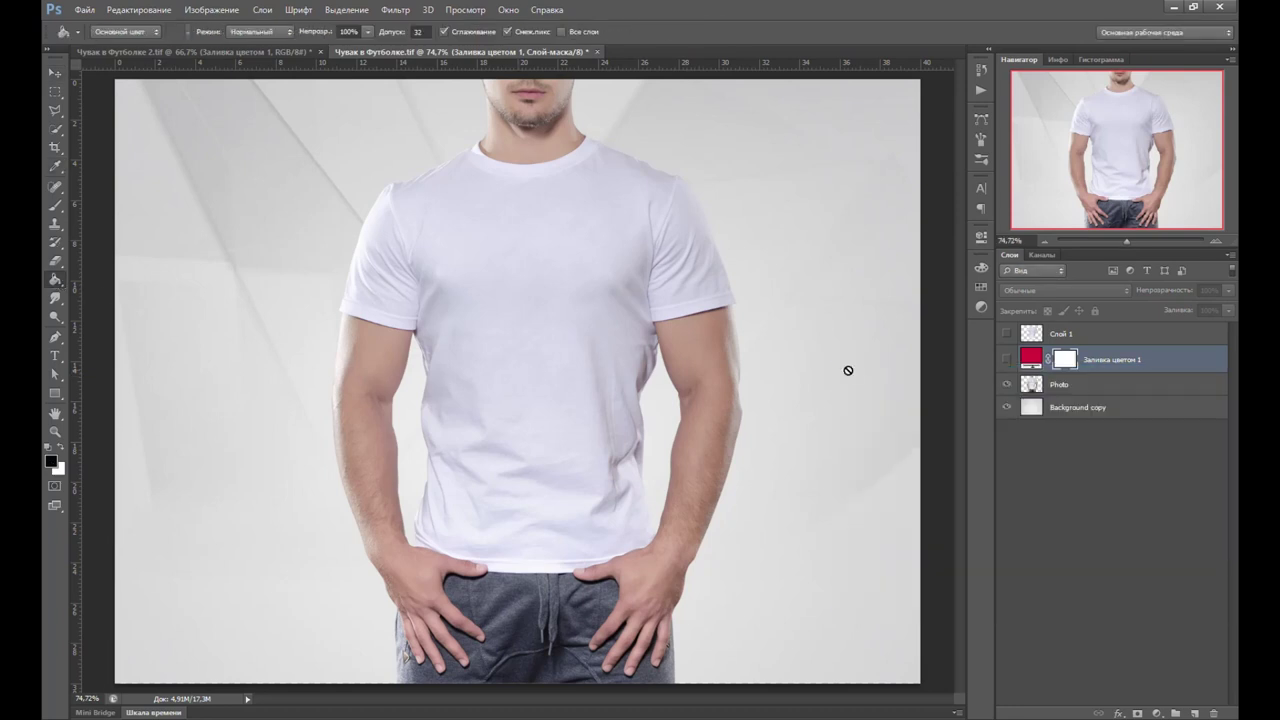
click(1007, 358)
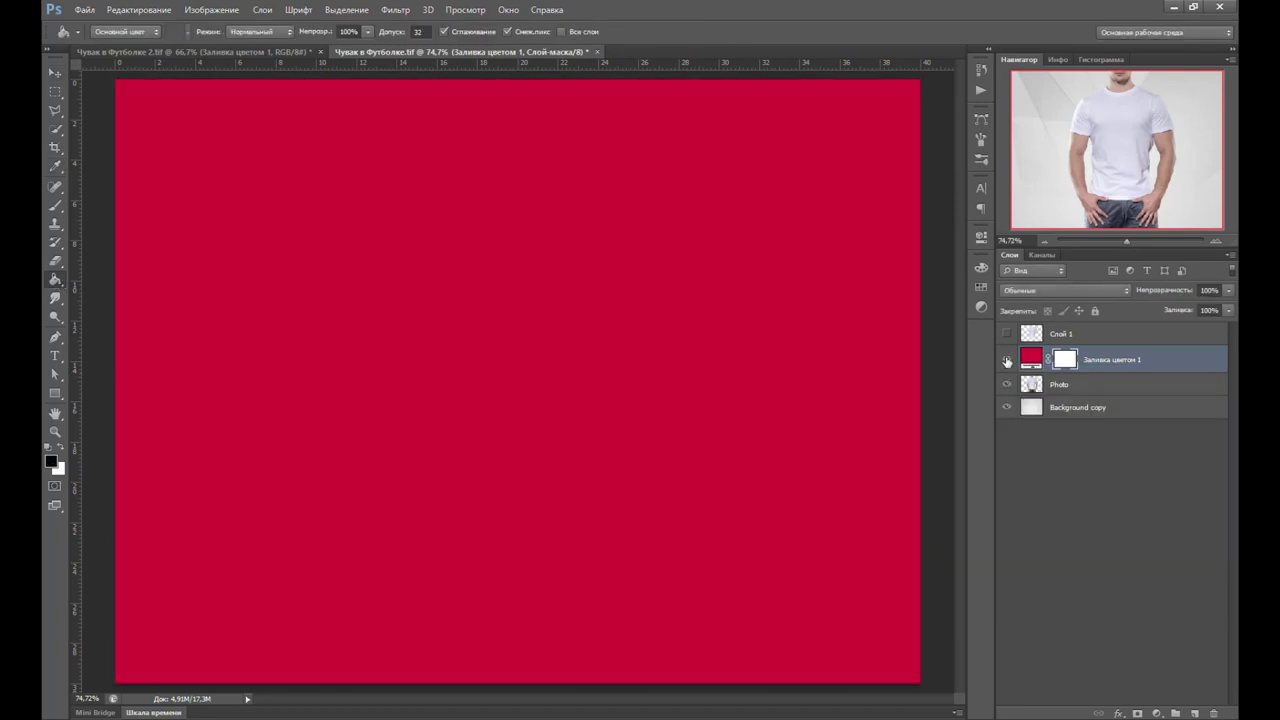
click(620, 380)
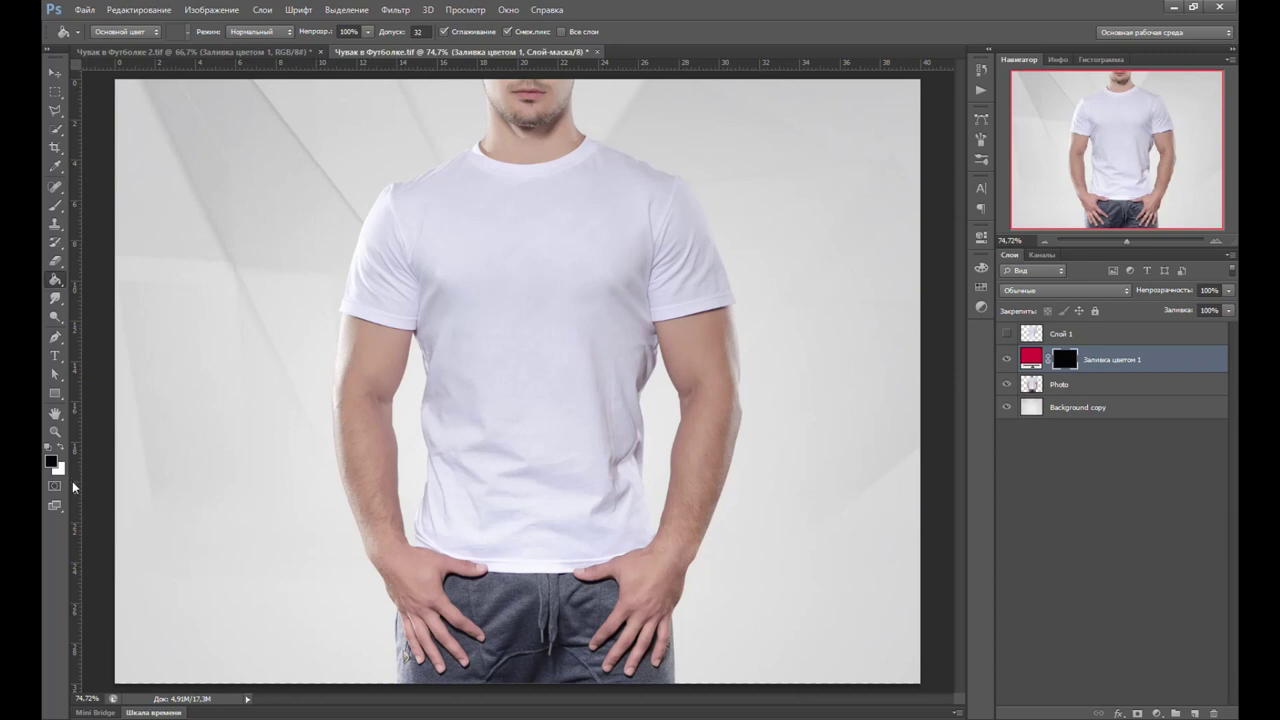
key(v)
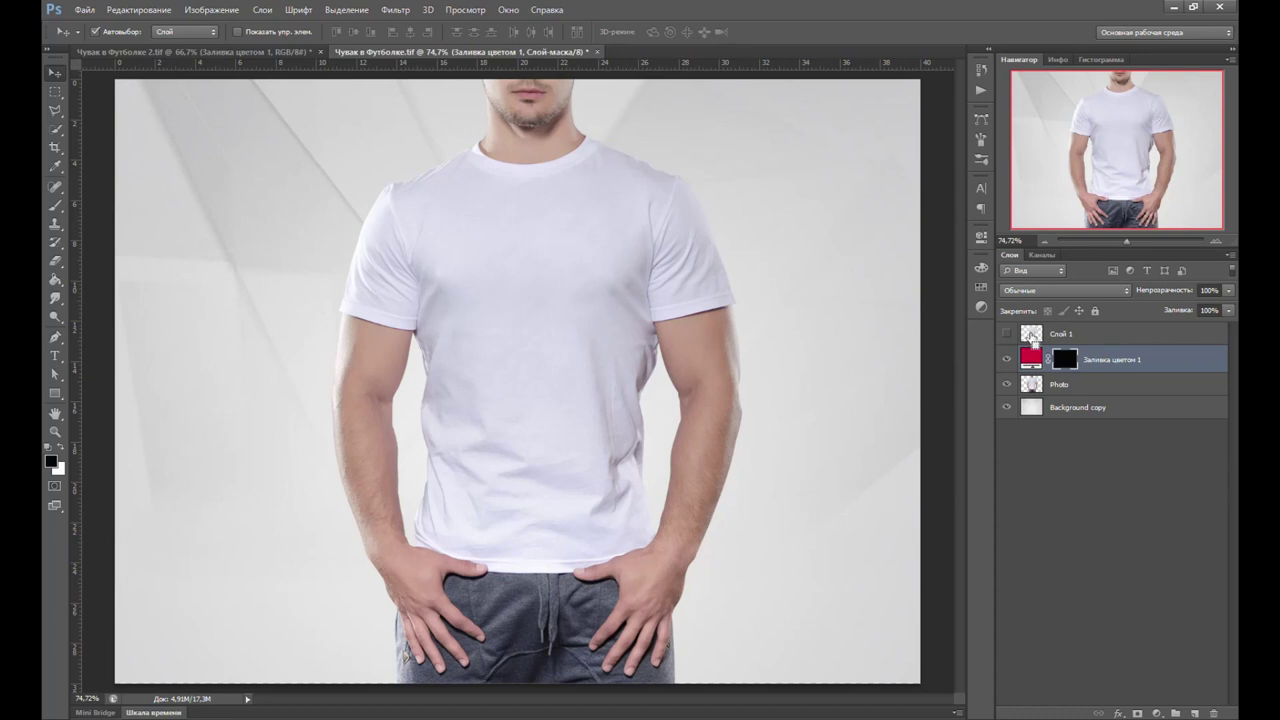
Load the Слой 1 shirt shape as a selection and target the fill layer's mask.
ctrl+click(1032, 338)
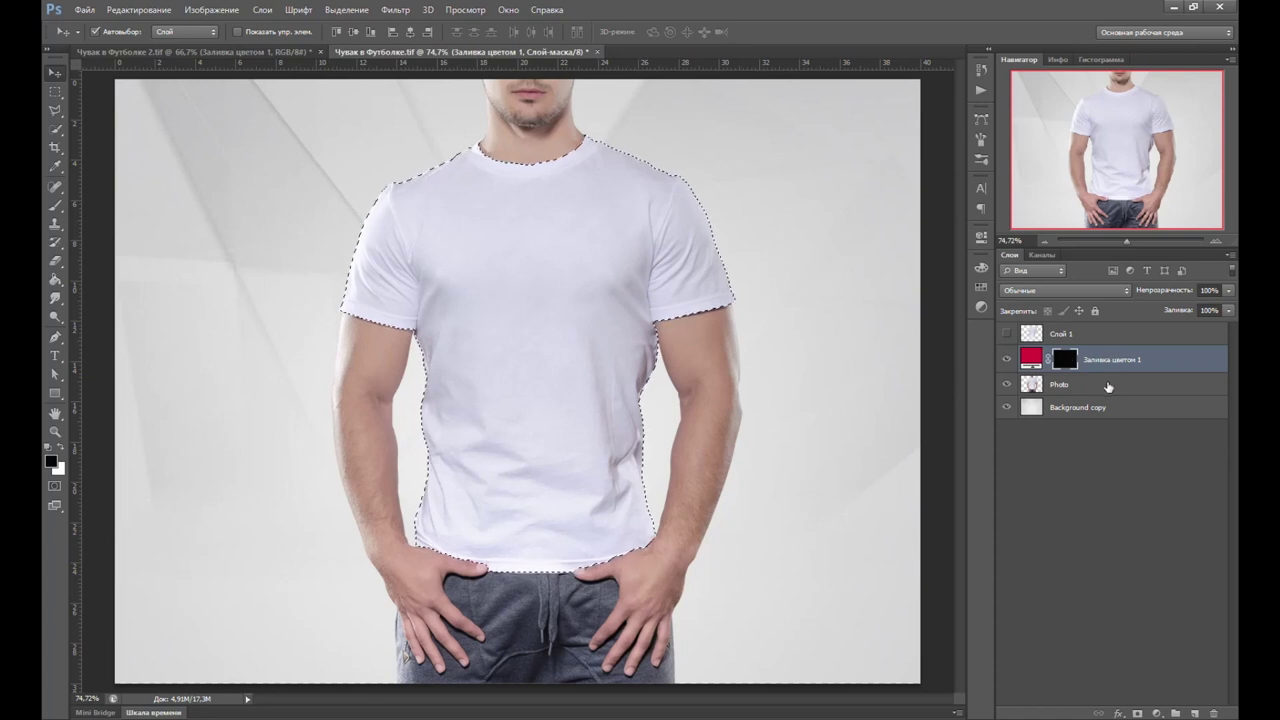
click(1100, 360)
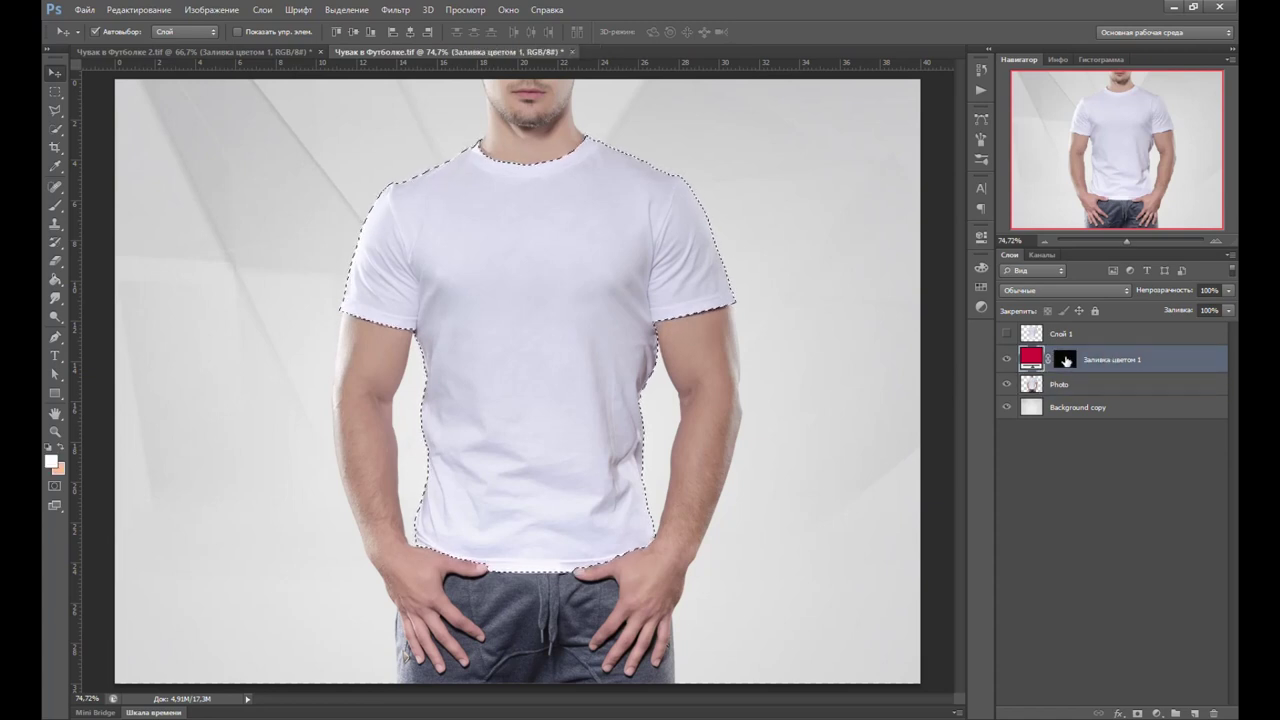
click(1065, 360)
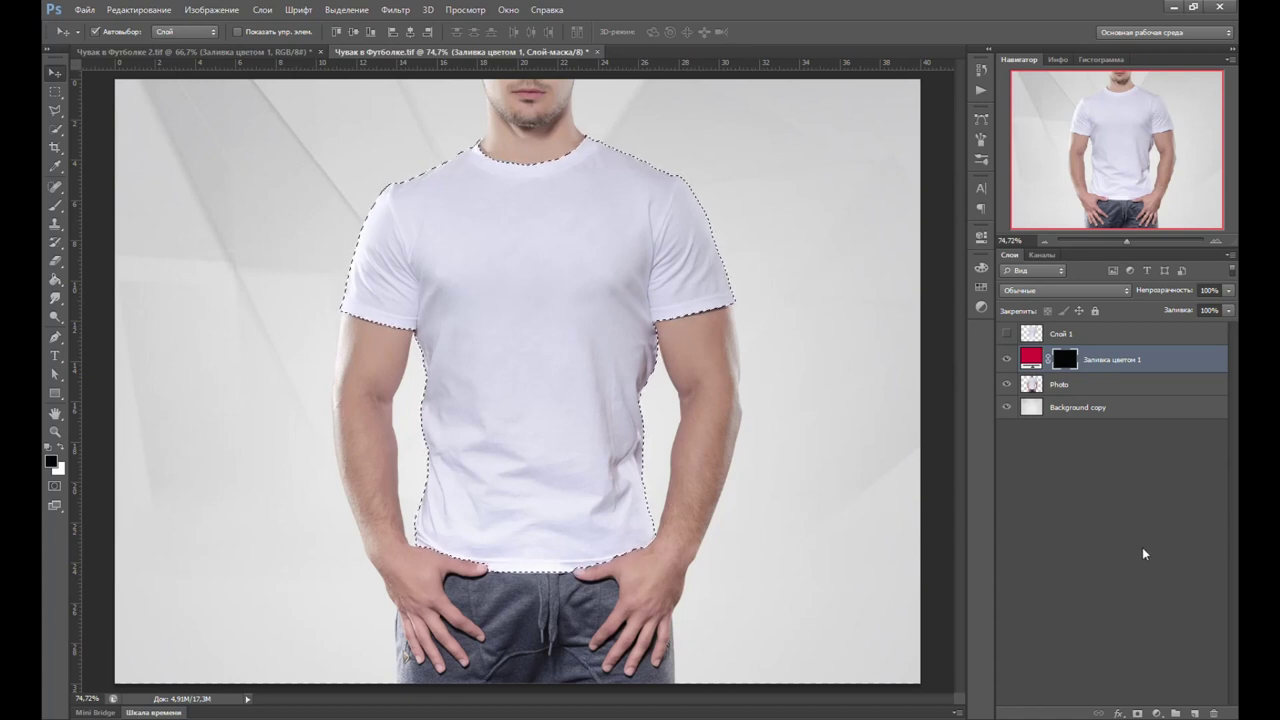
click(55, 280)
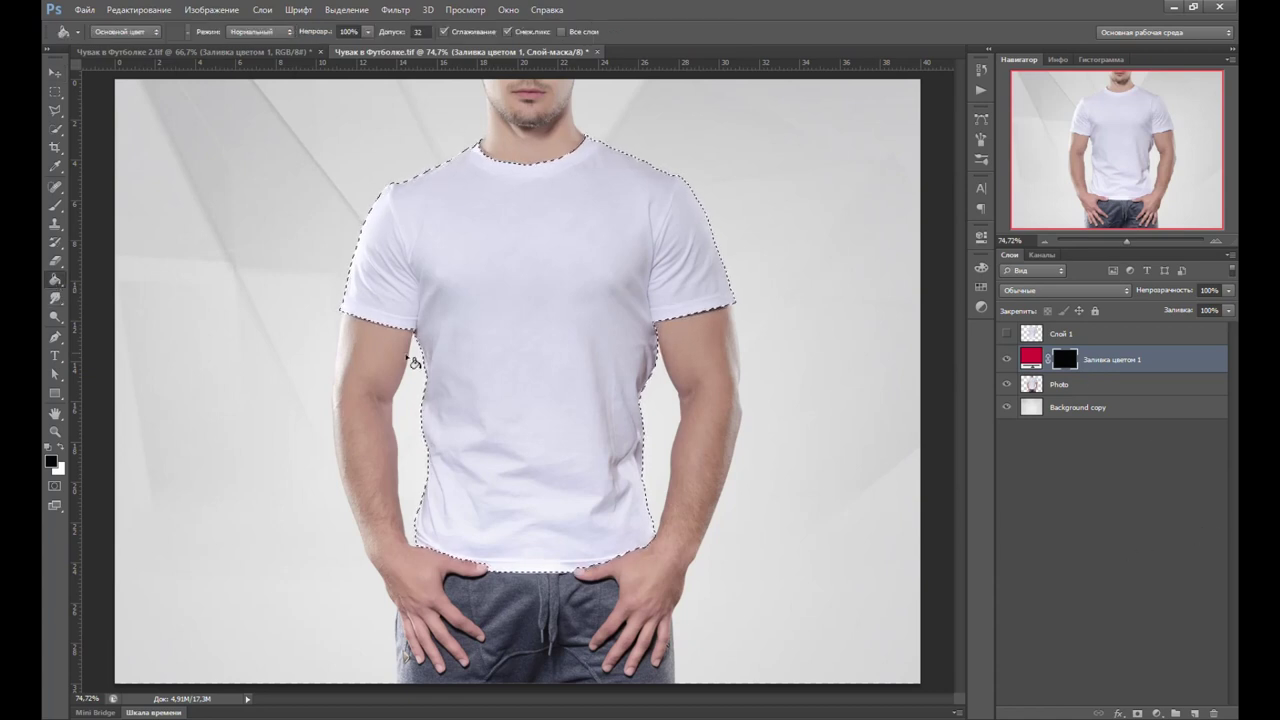
key(shift+F5)
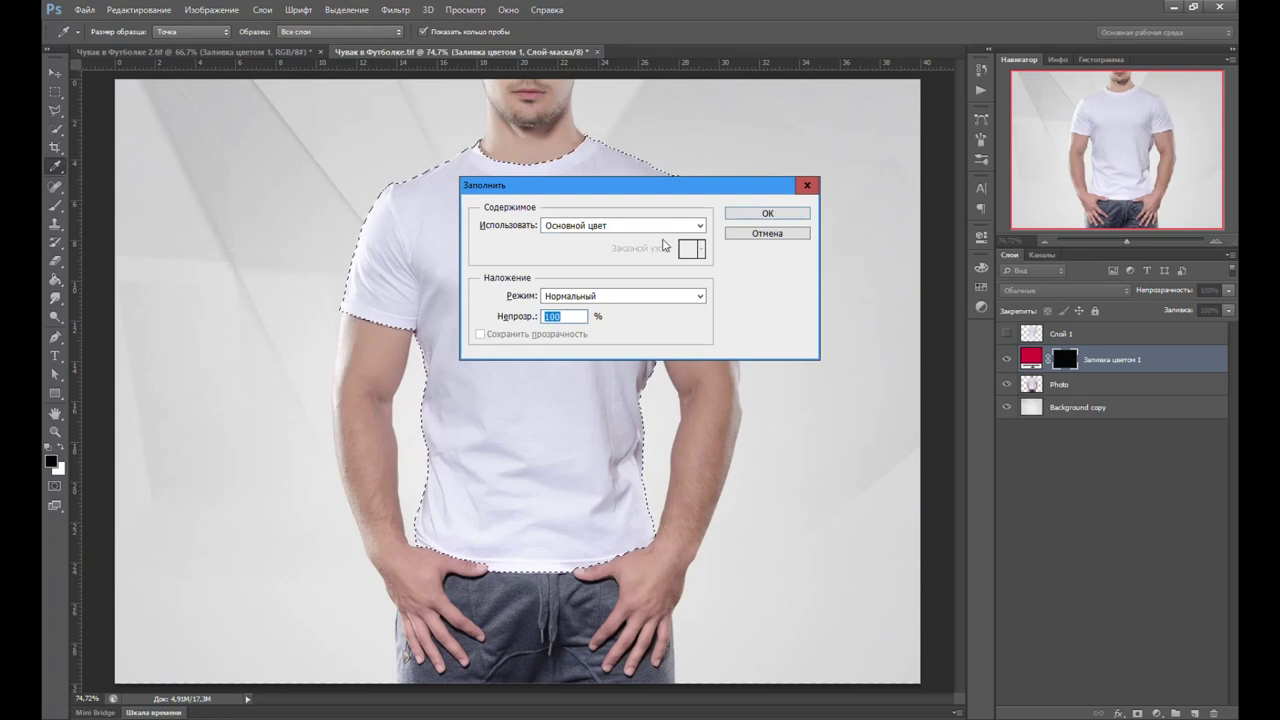
click(740, 214)
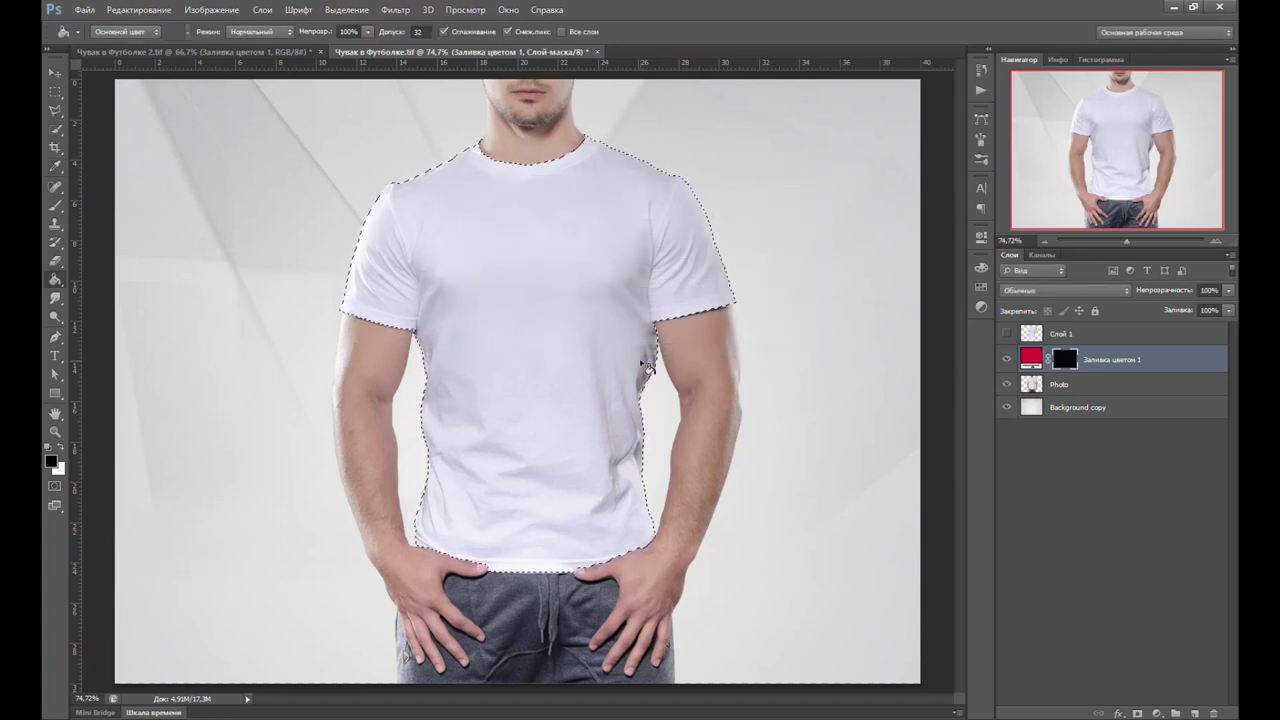
Fill the shirt selection in the mask with white, turning the shirt solid red.
key(c)
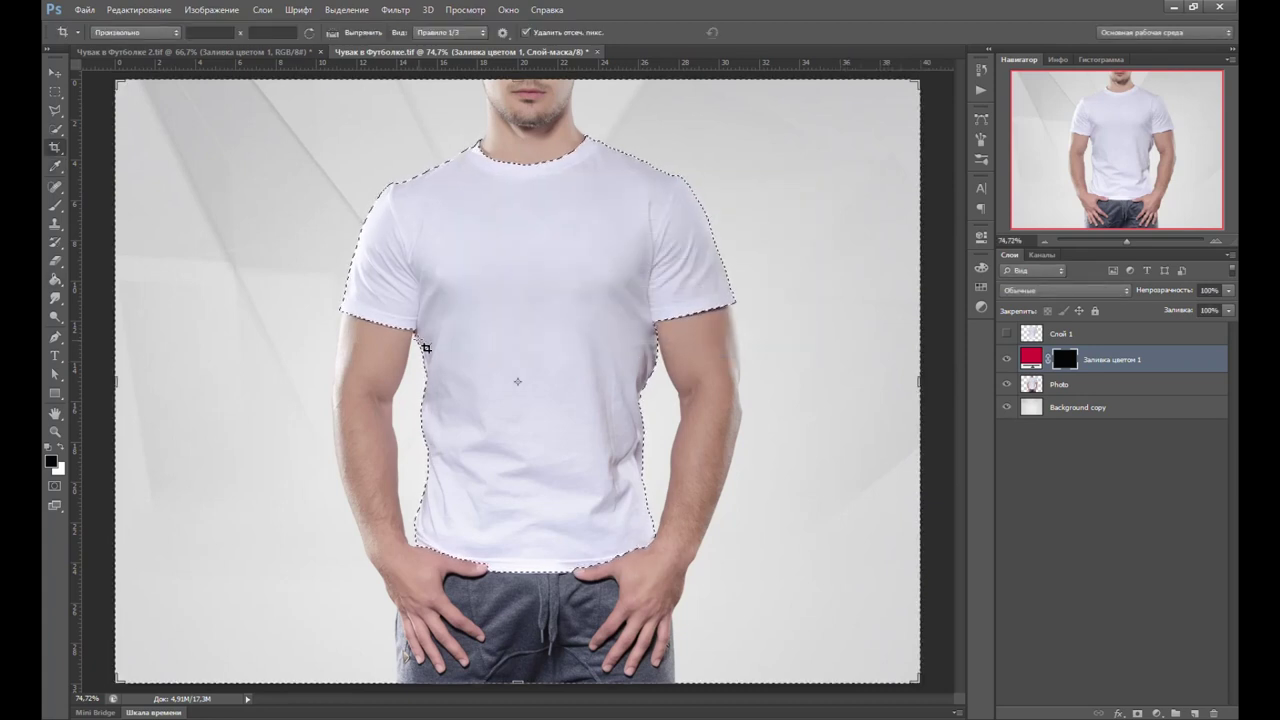
click(61, 448)
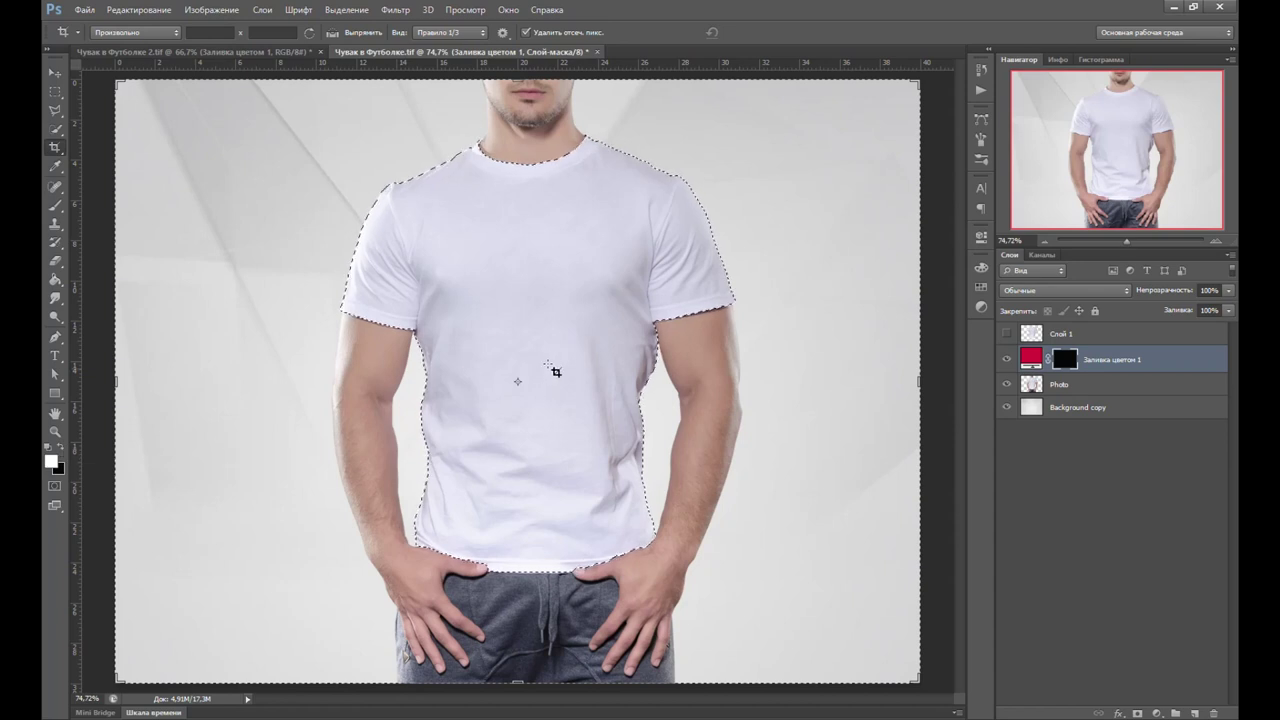
click(54, 280)
click(54, 280)
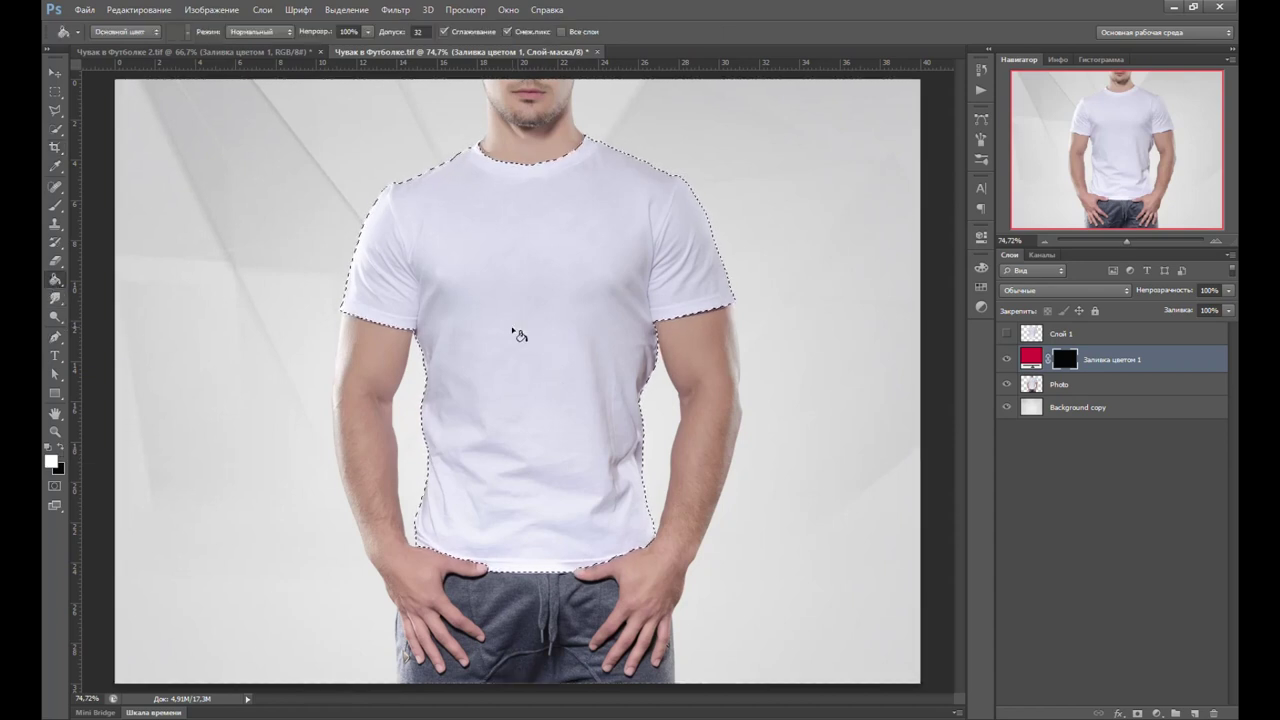
key(shift+F5)
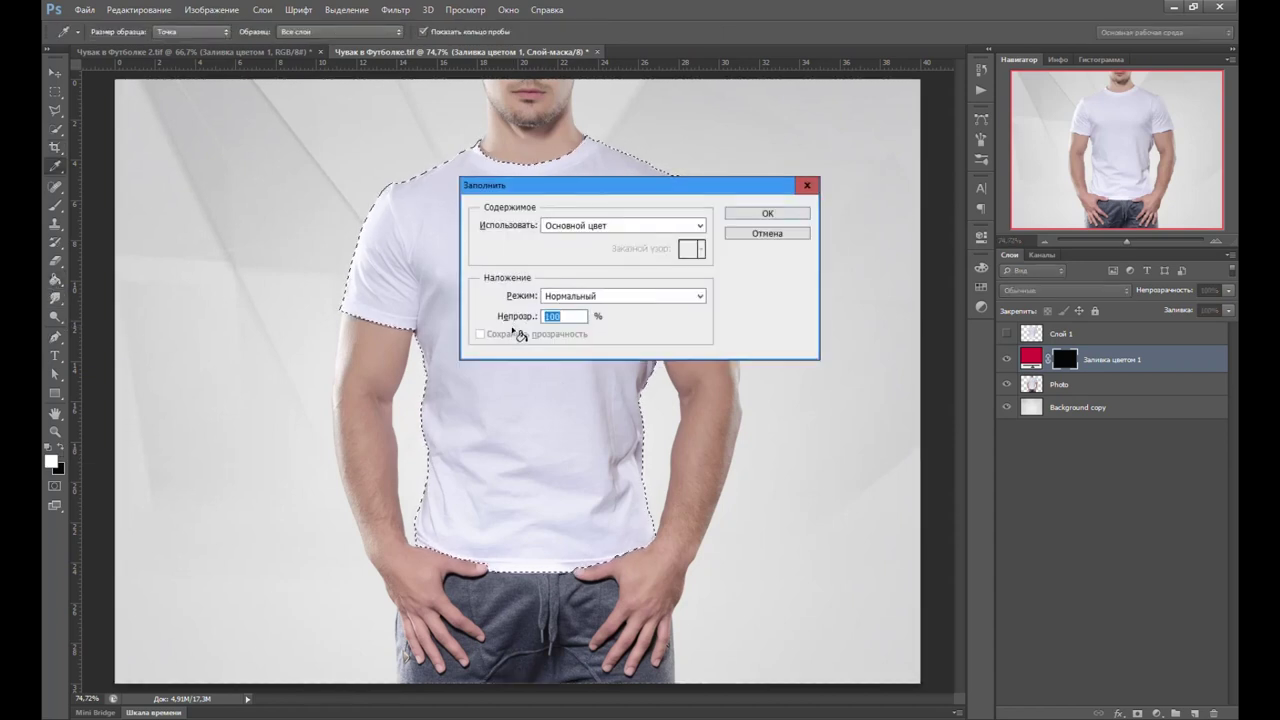
click(767, 213)
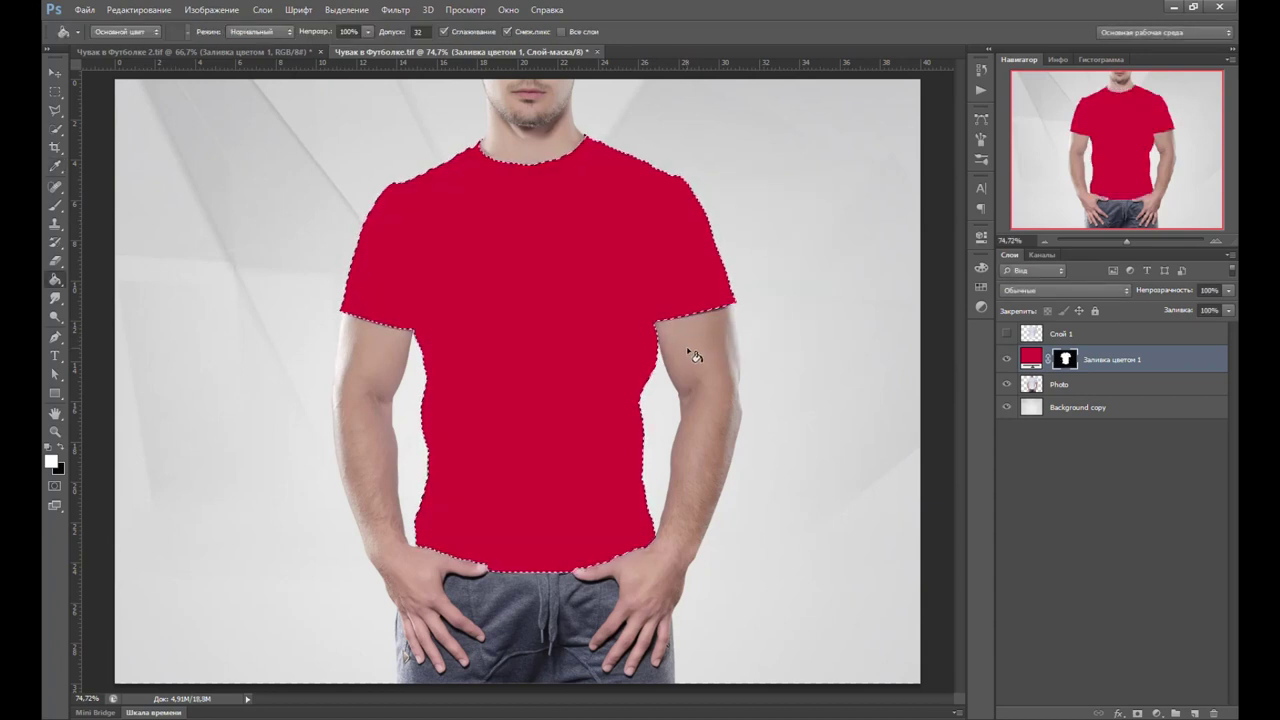
key(v)
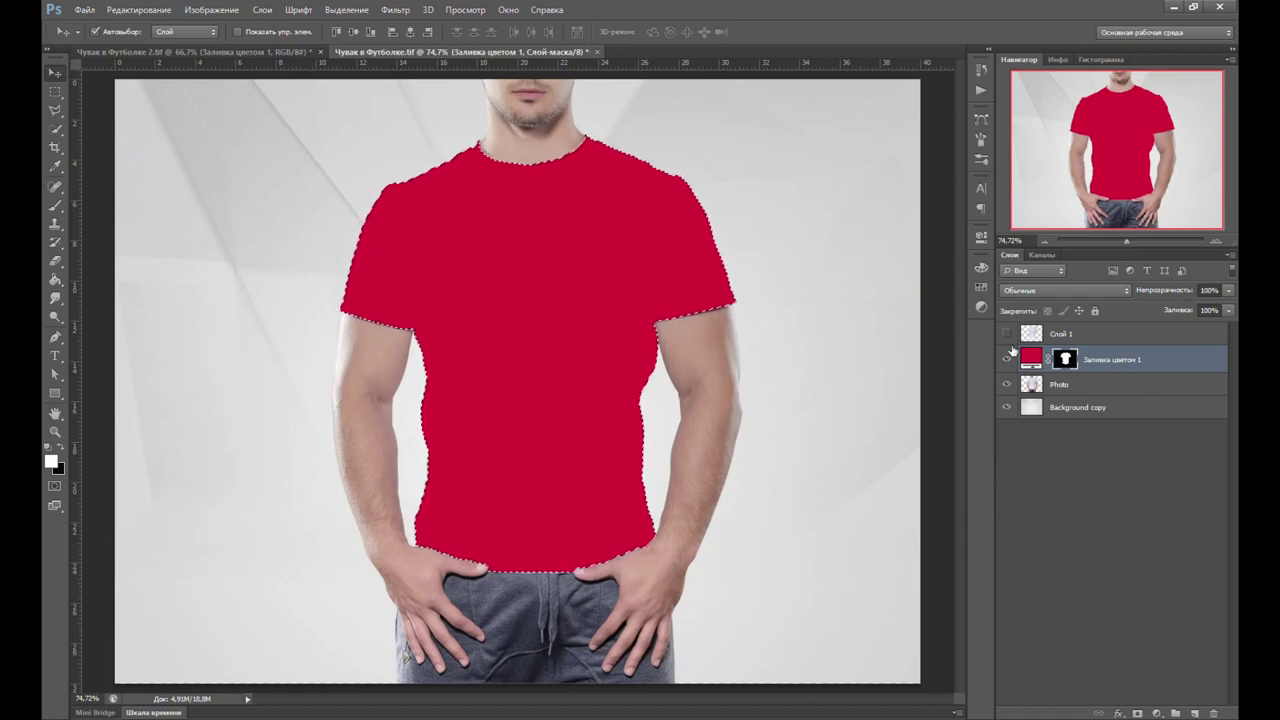
Show and select Слой 1, deselect the shirt, and set Линейный затемнитель blending.
click(1009, 334)
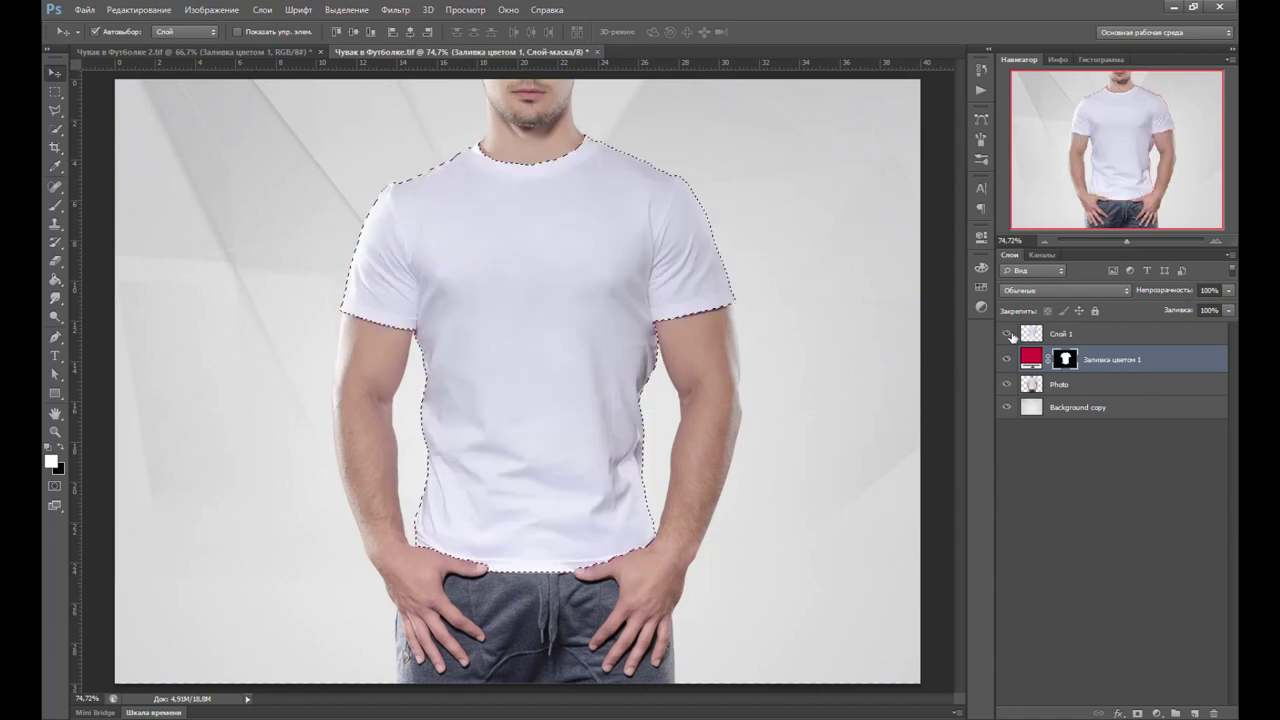
click(1079, 336)
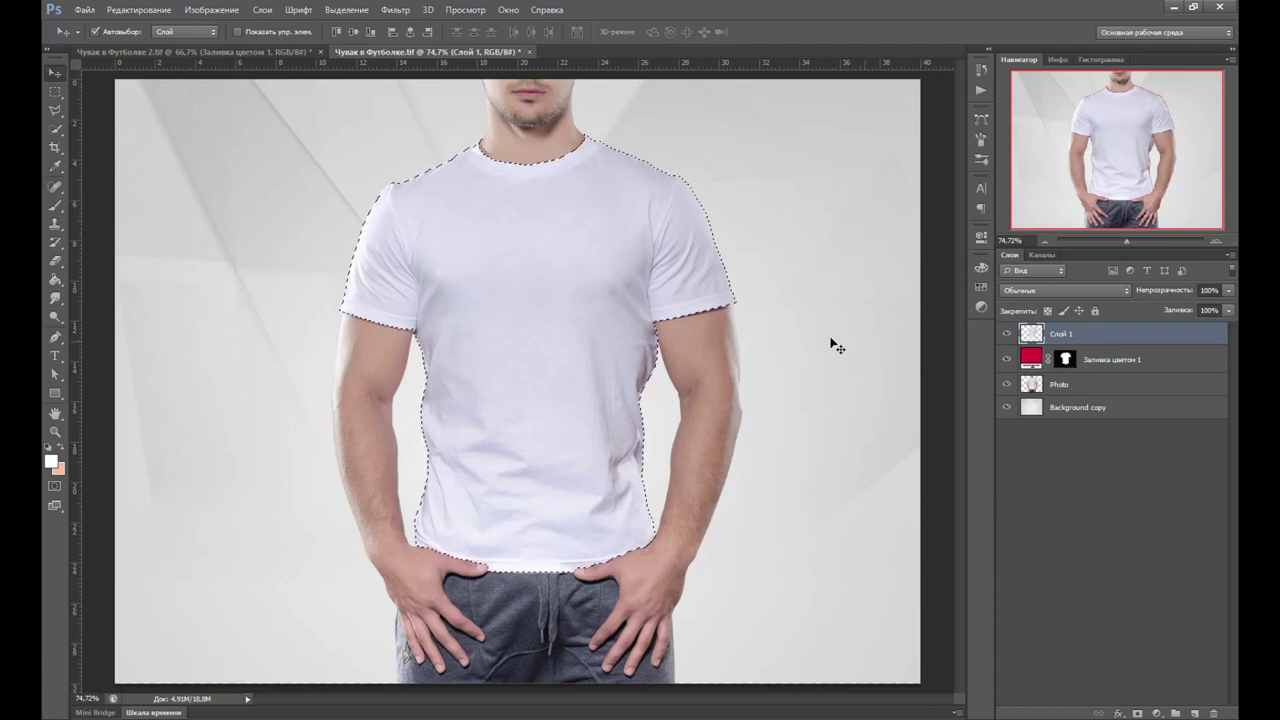
click(55, 91)
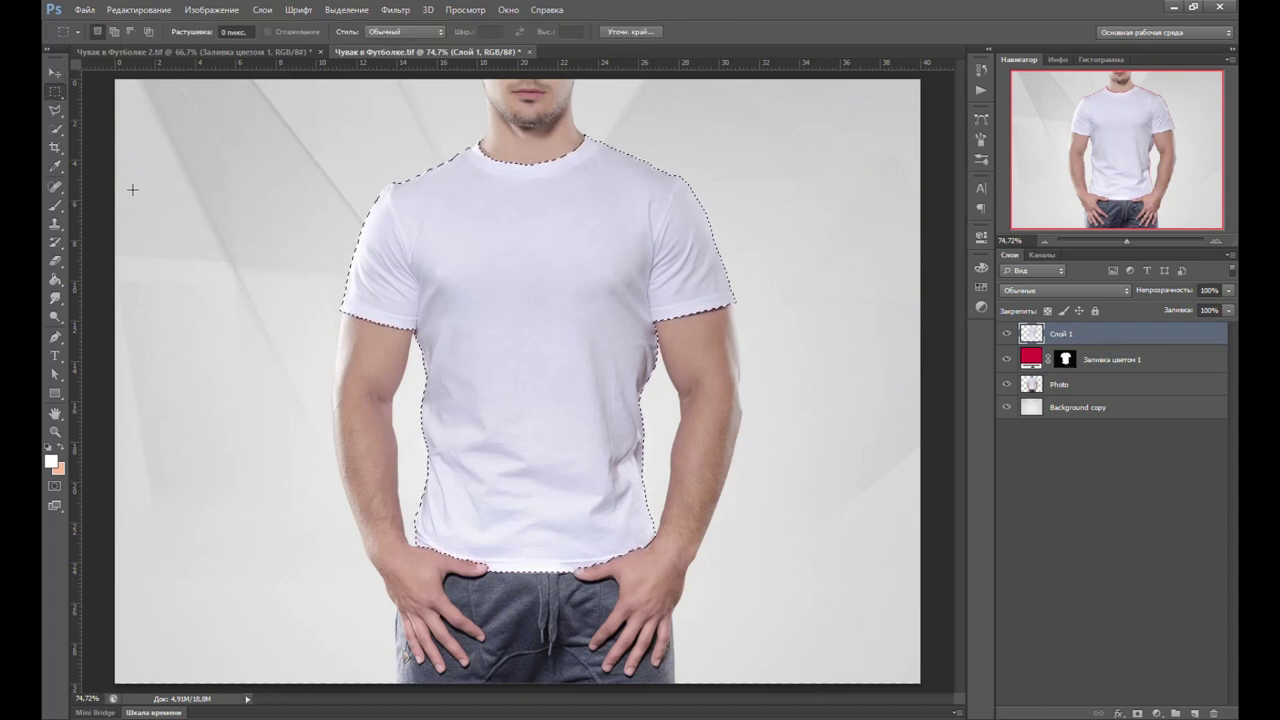
click(231, 284)
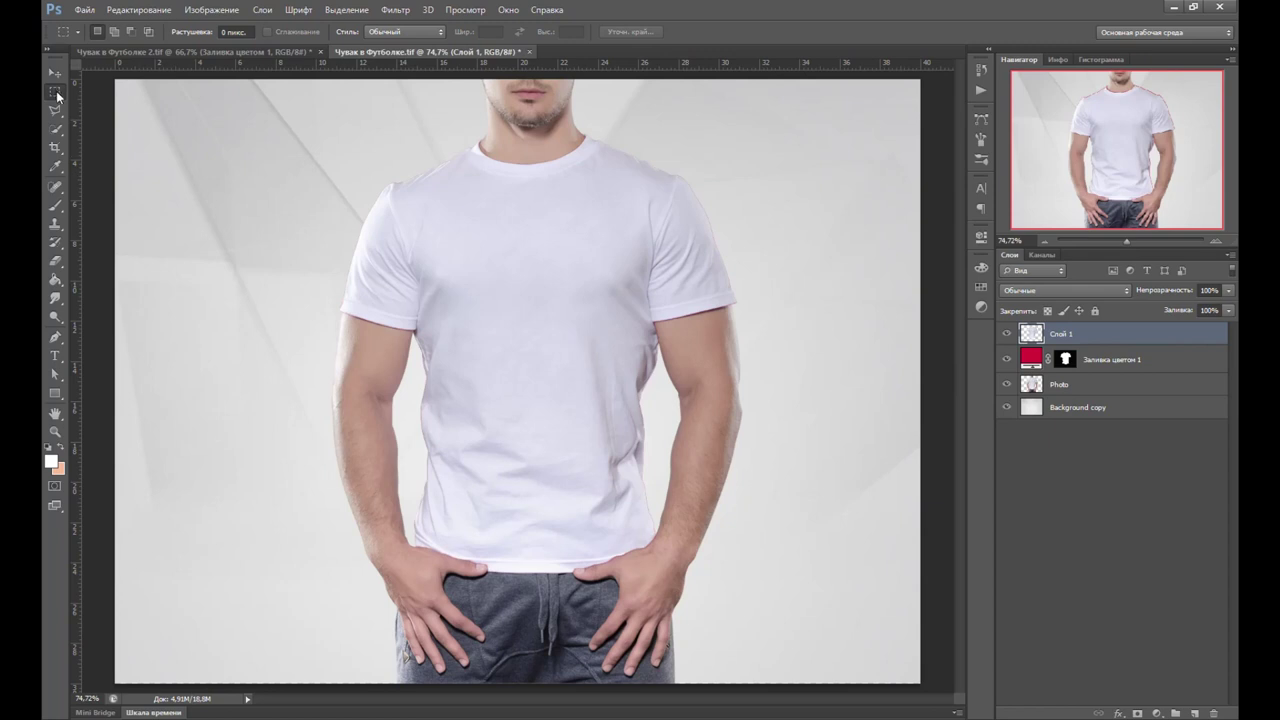
click(1097, 290)
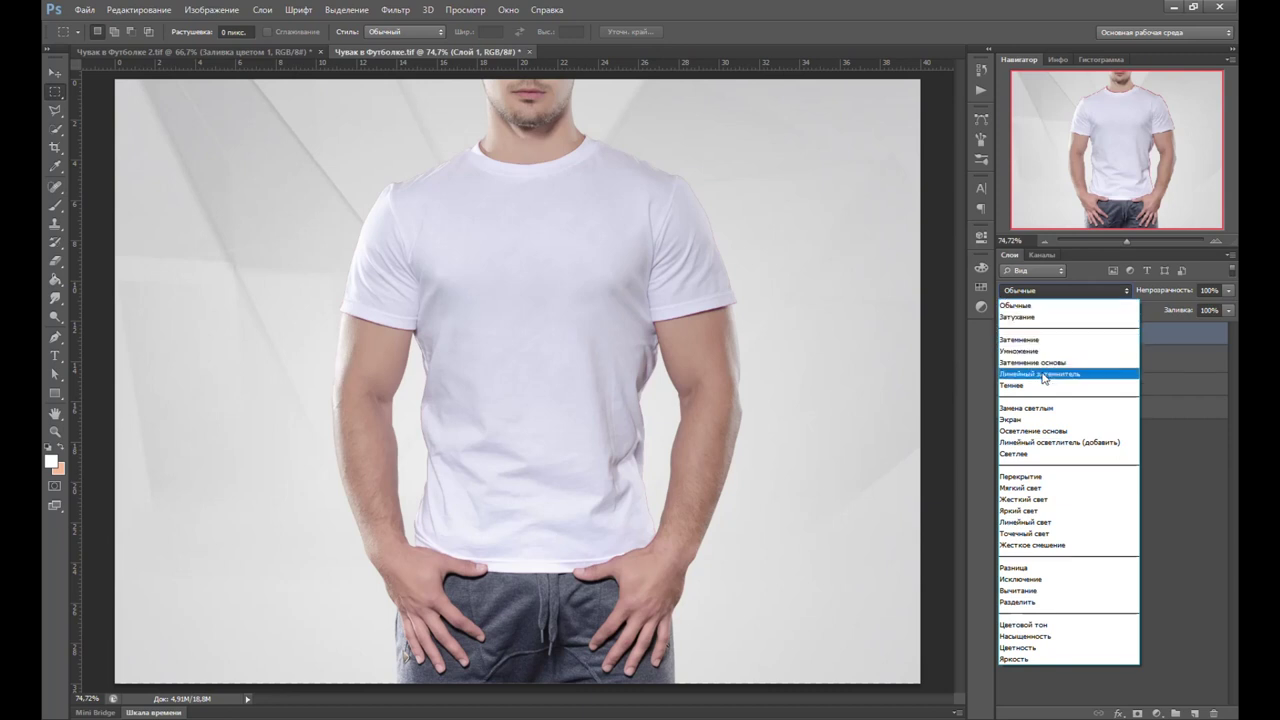
click(1043, 374)
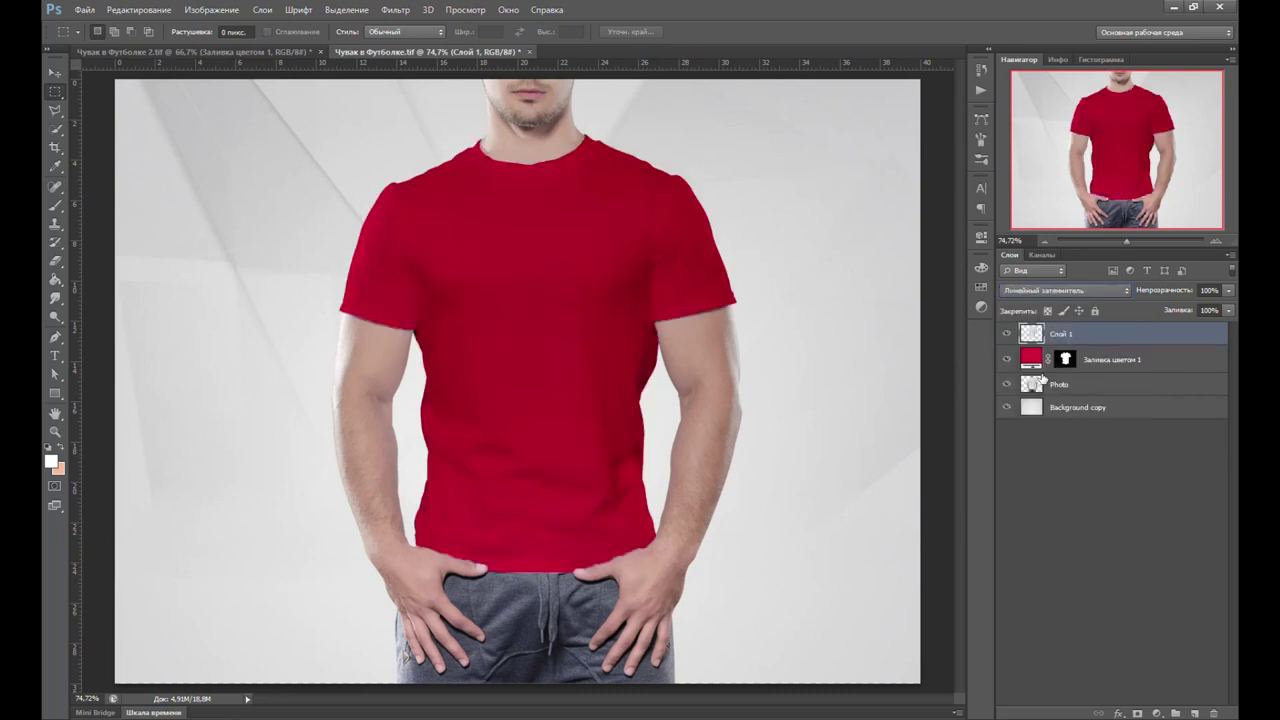
Recolor the Заливка цветом 1 fill layer to lime green 89dc27.
key(v)
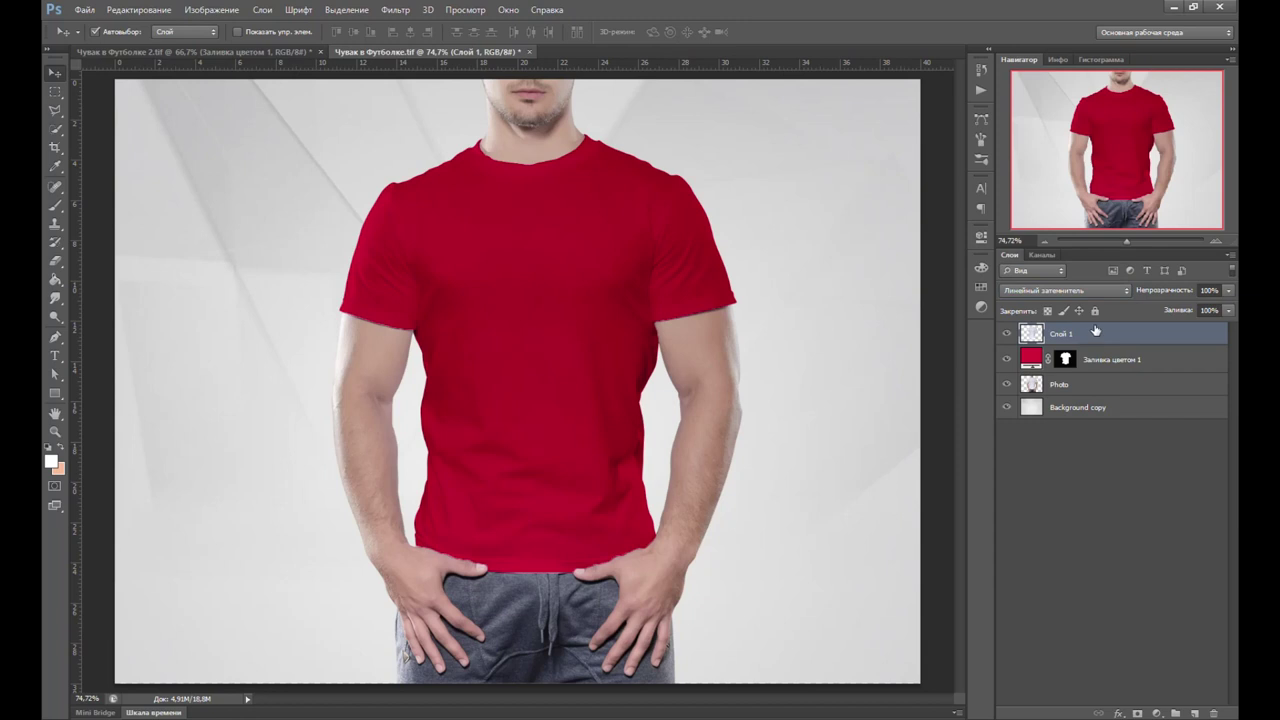
double_click(1035, 360)
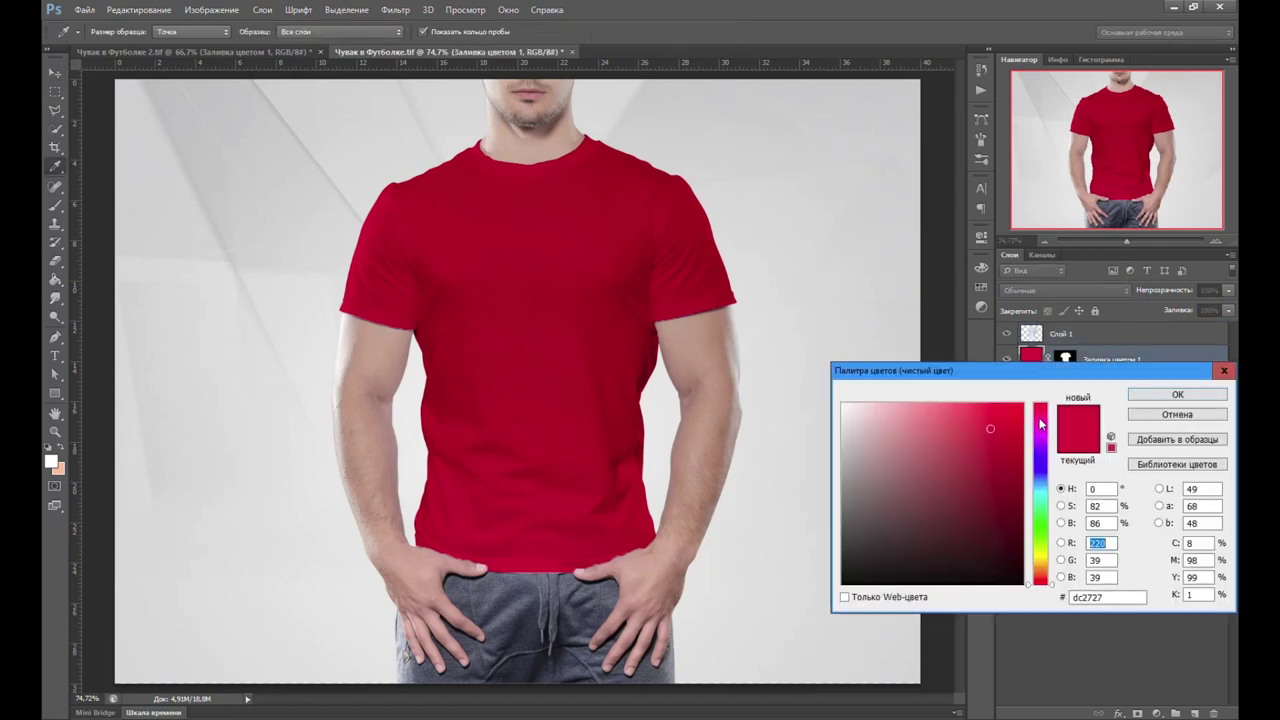
click(1041, 418)
drag(1042, 440, 1041, 486)
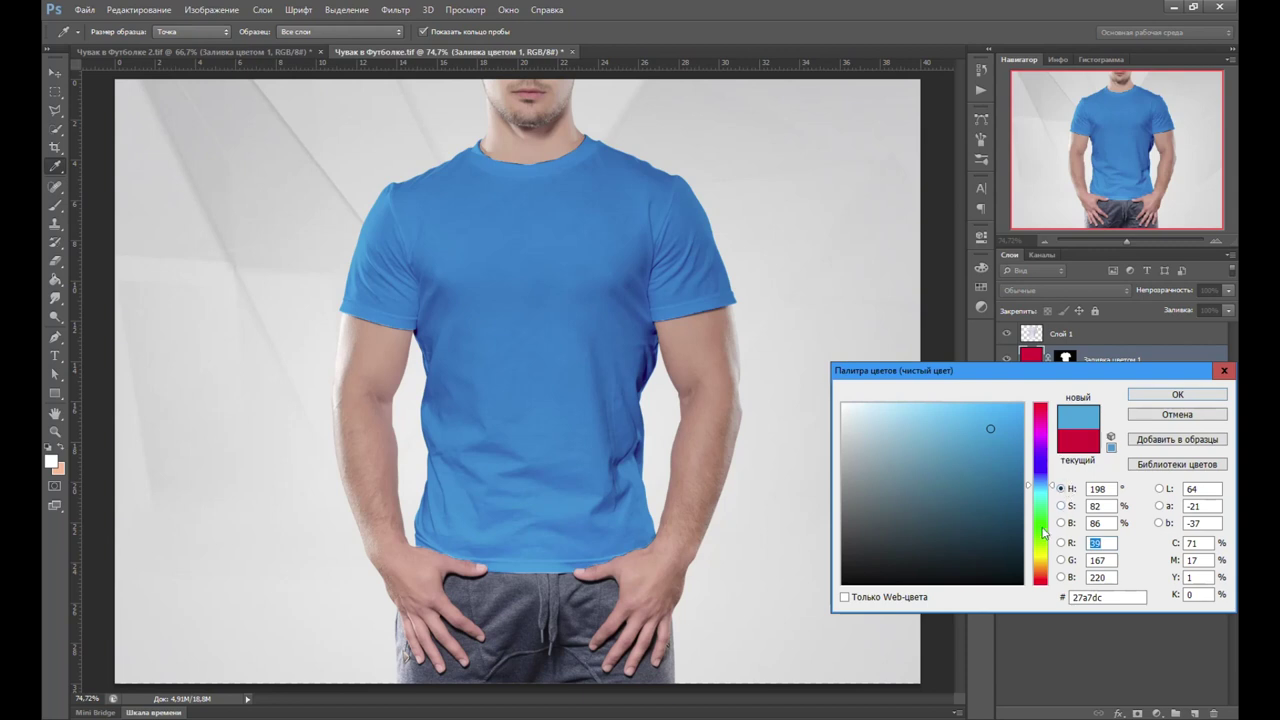
click(1041, 527)
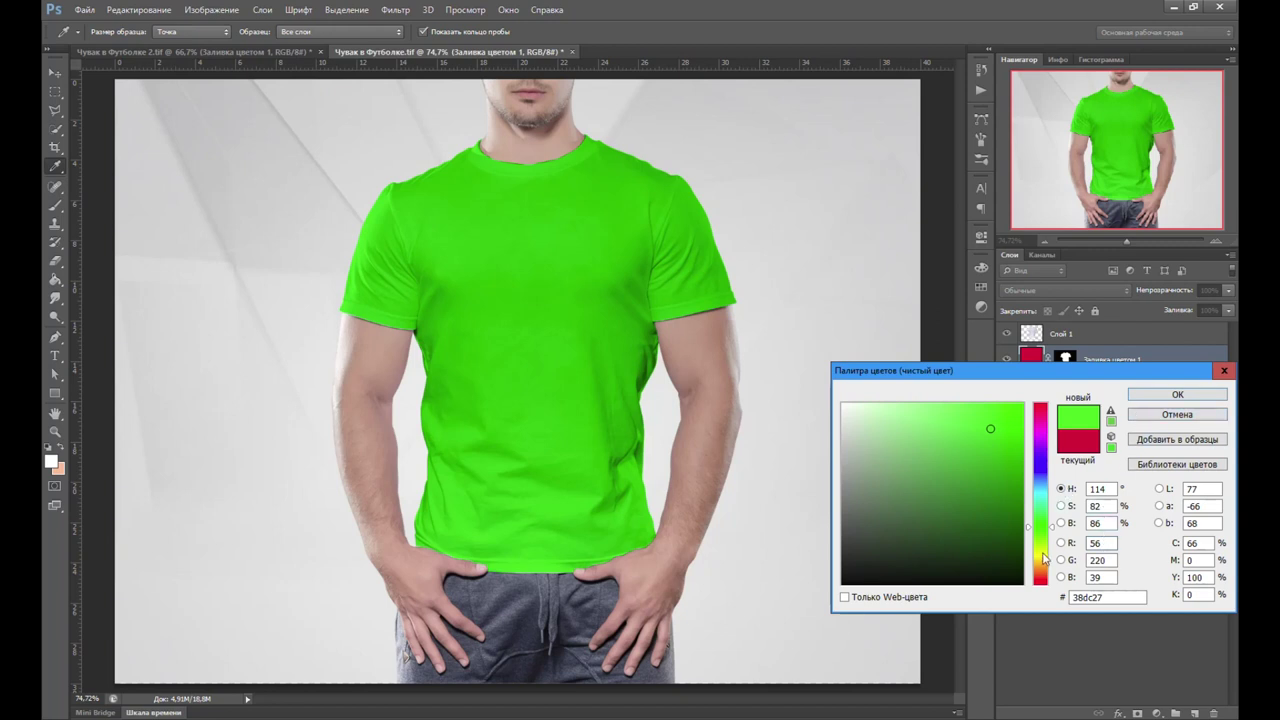
click(1041, 555)
drag(1041, 555, 1038, 545)
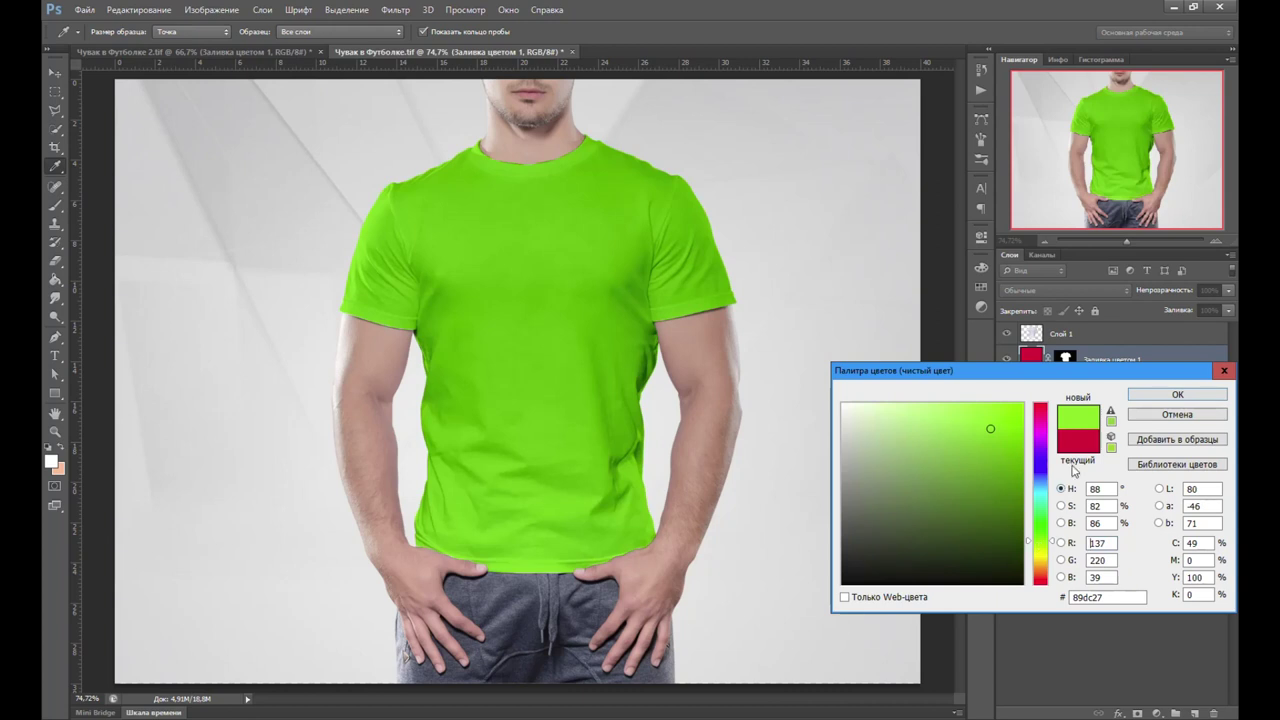
click(1170, 394)
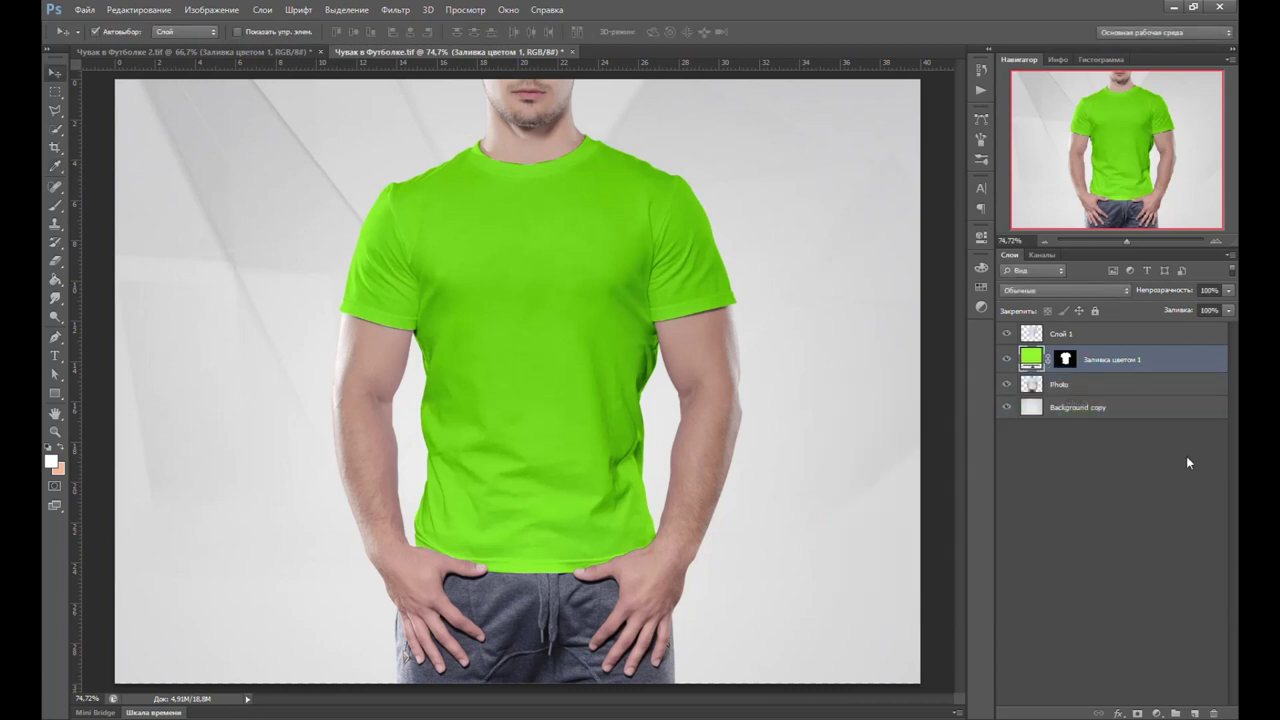